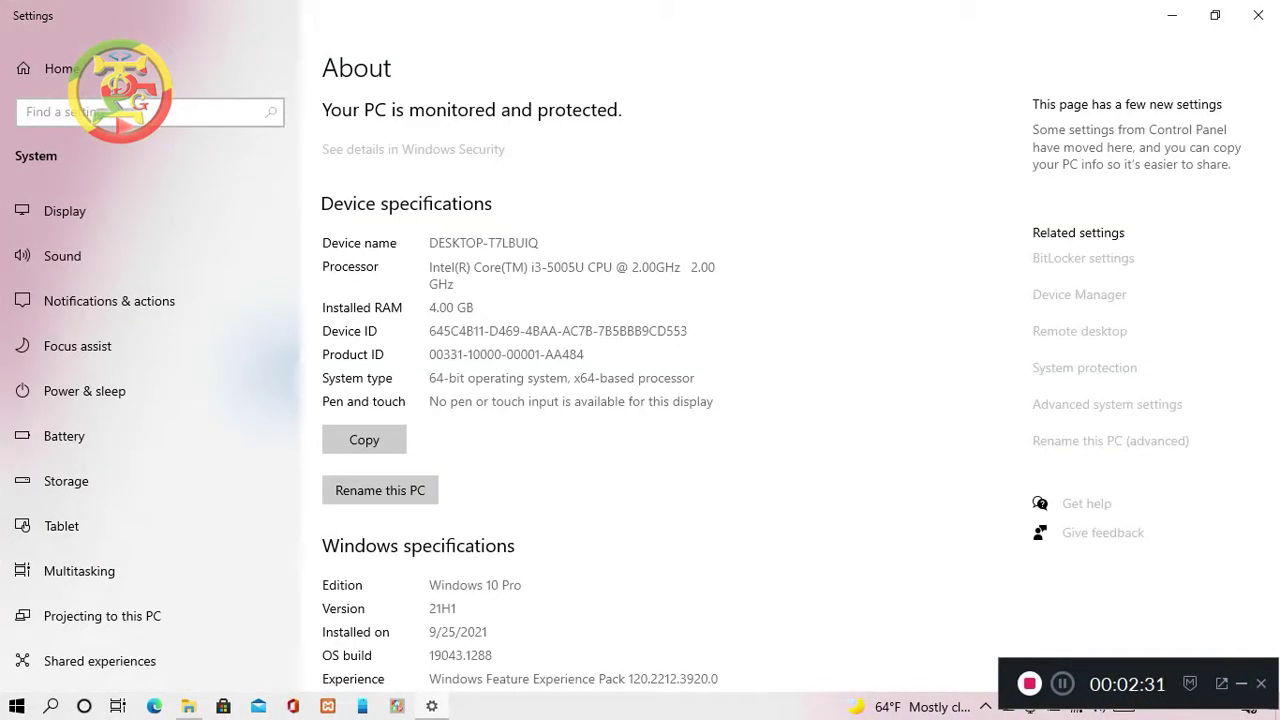
Step: Review the device and Windows specifications on the About page, highlighting the Windows edition
scroll(640, 400, "down", 3)
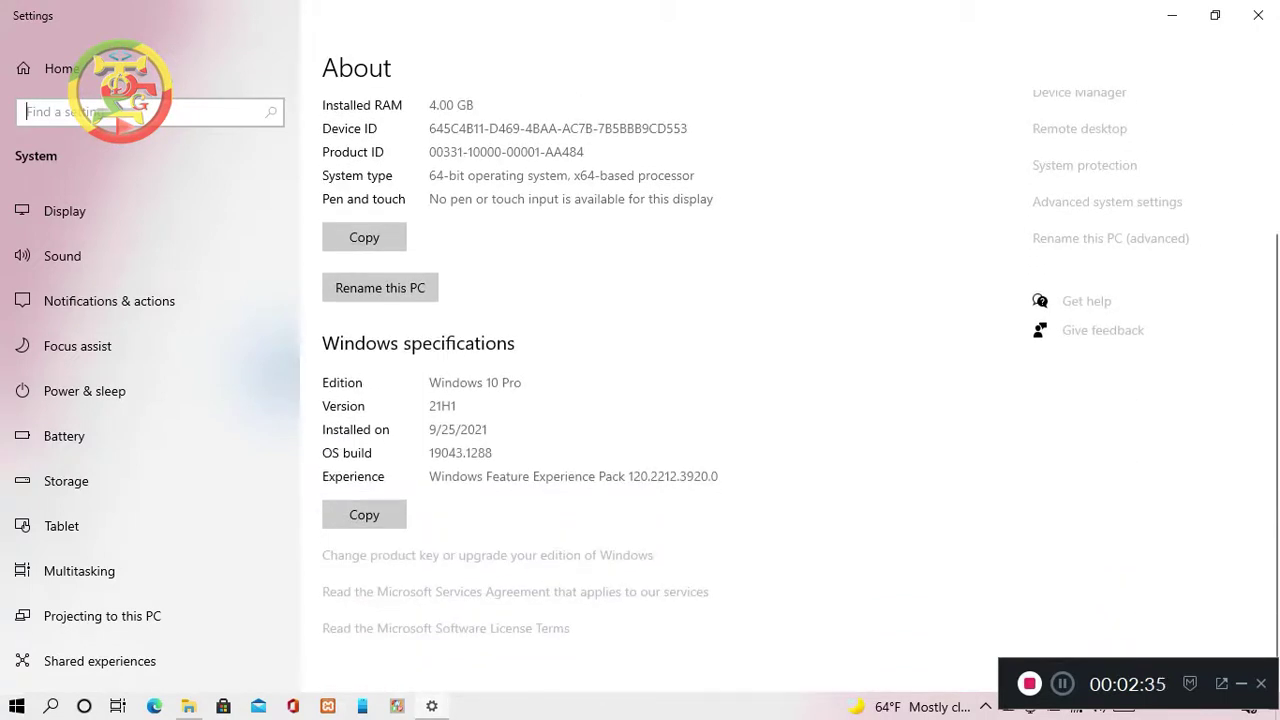
triple_click(475, 382)
scroll(640, 400, "up", 3)
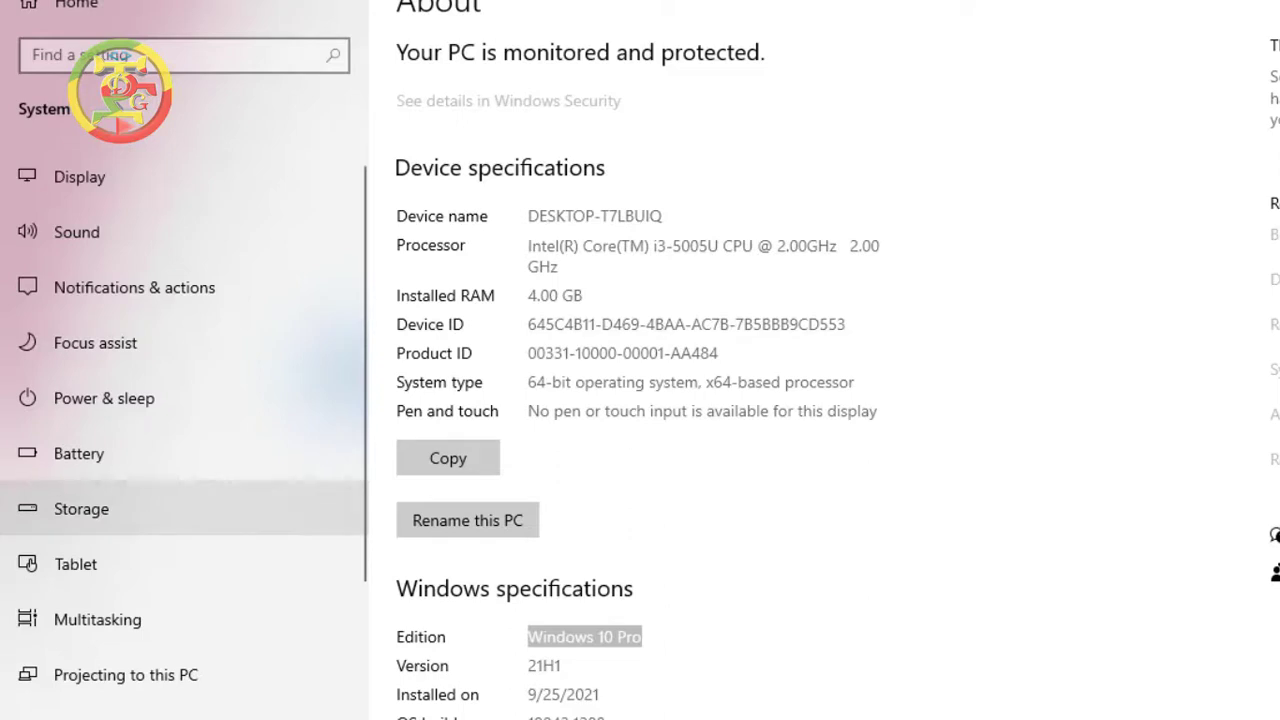
Step: Examine the System & reserved storage breakdown for Local Disk (C:), including virtual memory, and close Settings
left_click(90, 508)
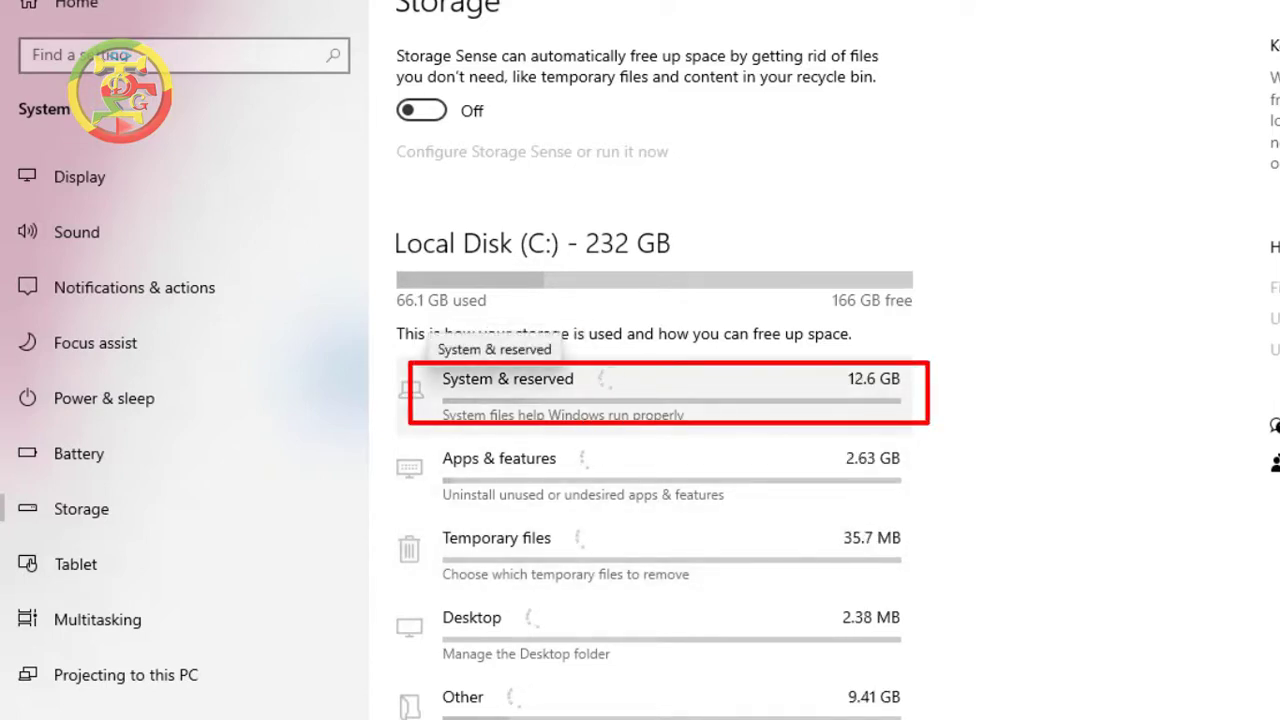
left_click(508, 385)
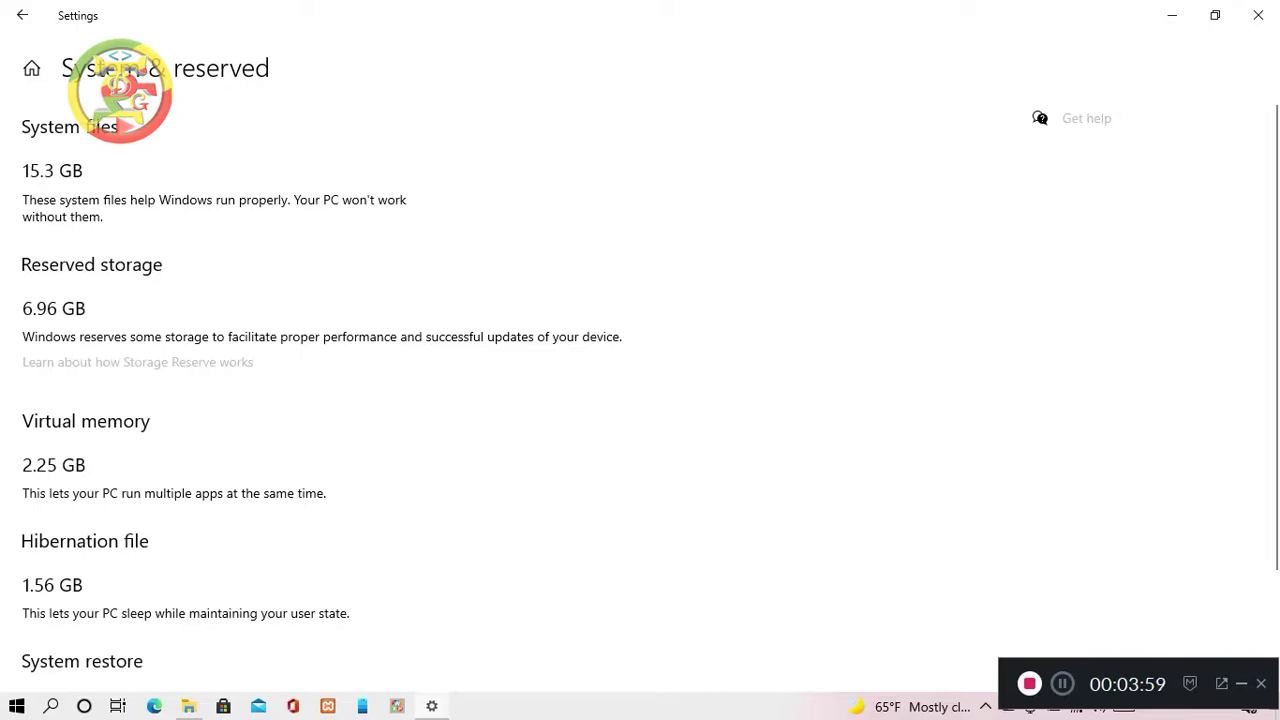
left_click(1258, 15)
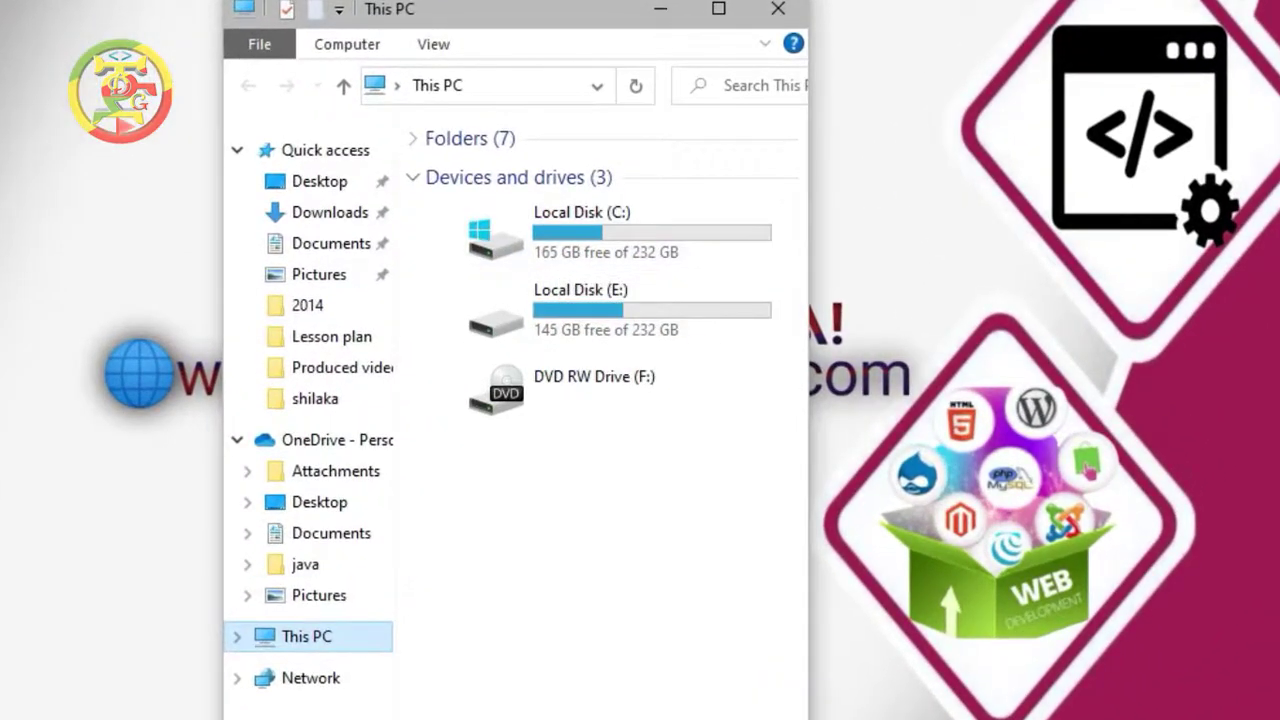
Step: Open the Performance Options from the advanced system settings of This PC
right_click(330, 632)
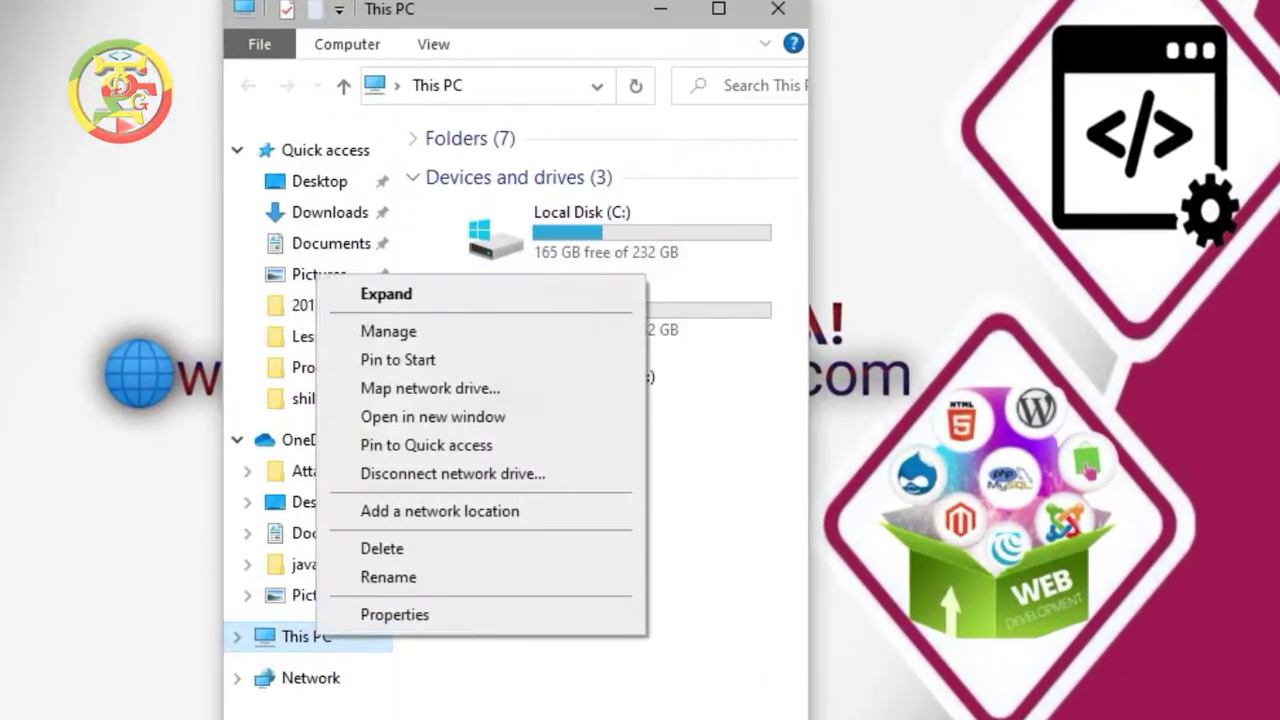
key("Escape")
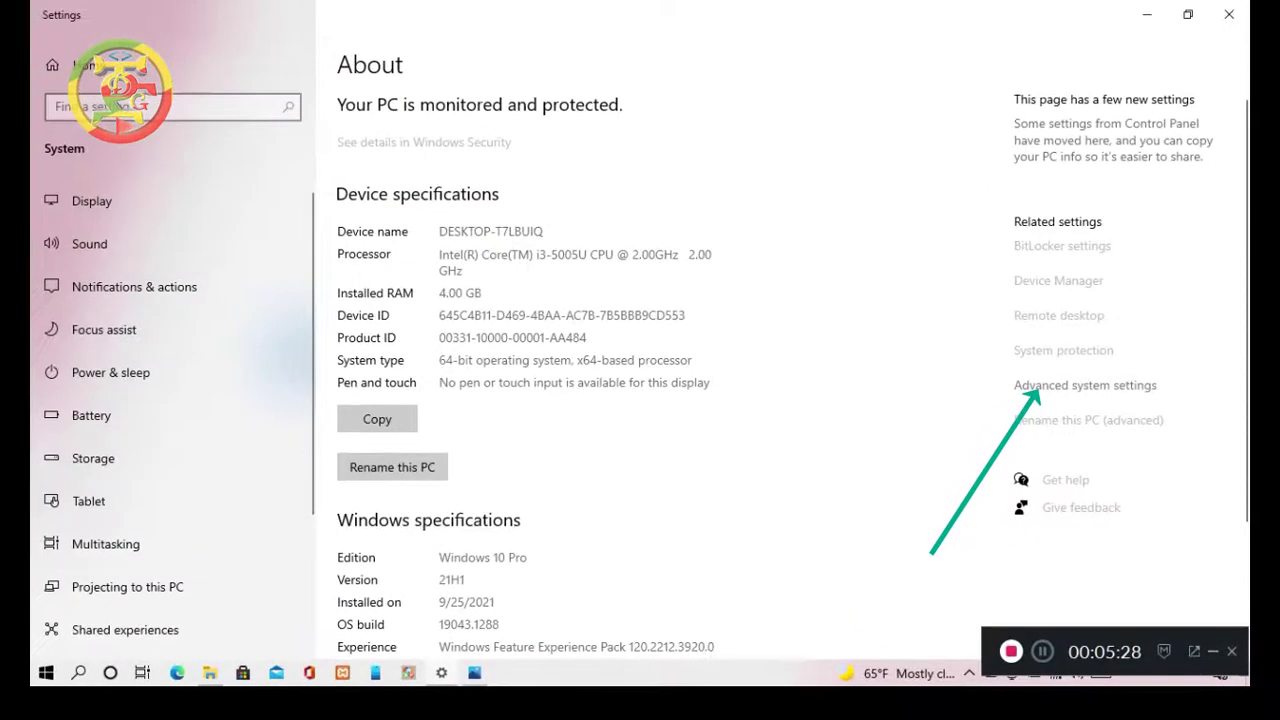
left_click(1085, 386)
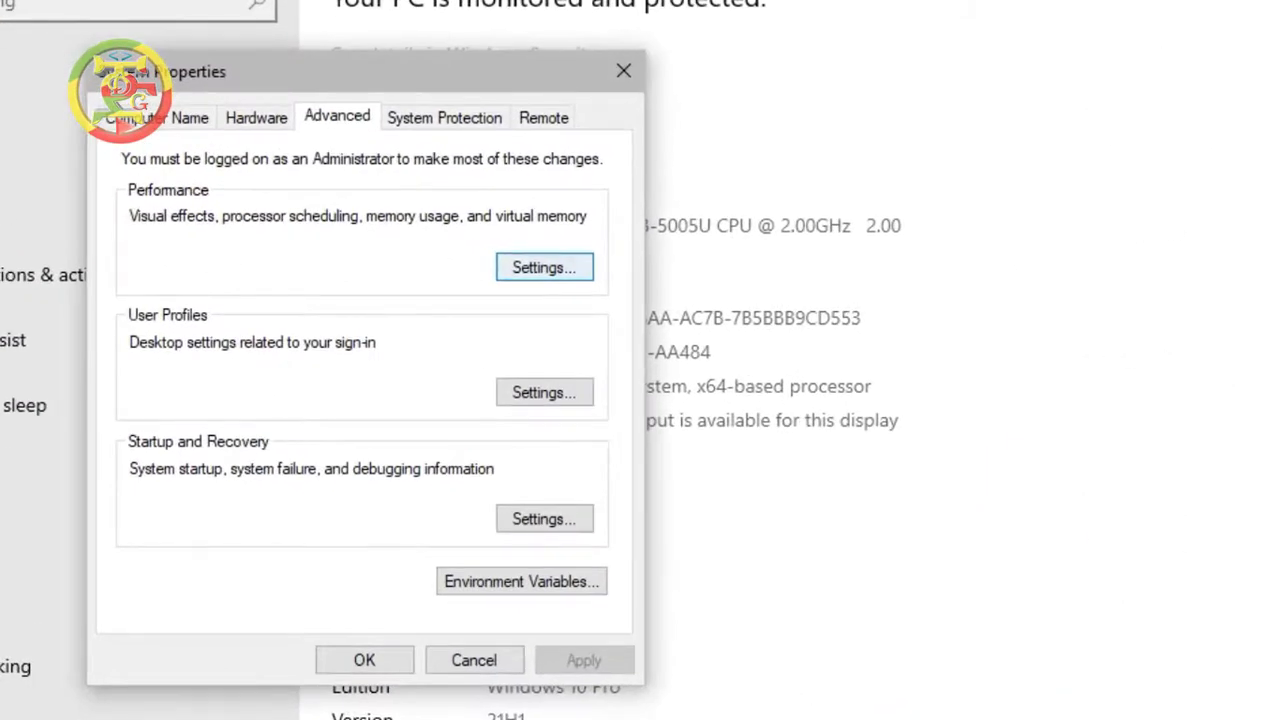
left_click(544, 267)
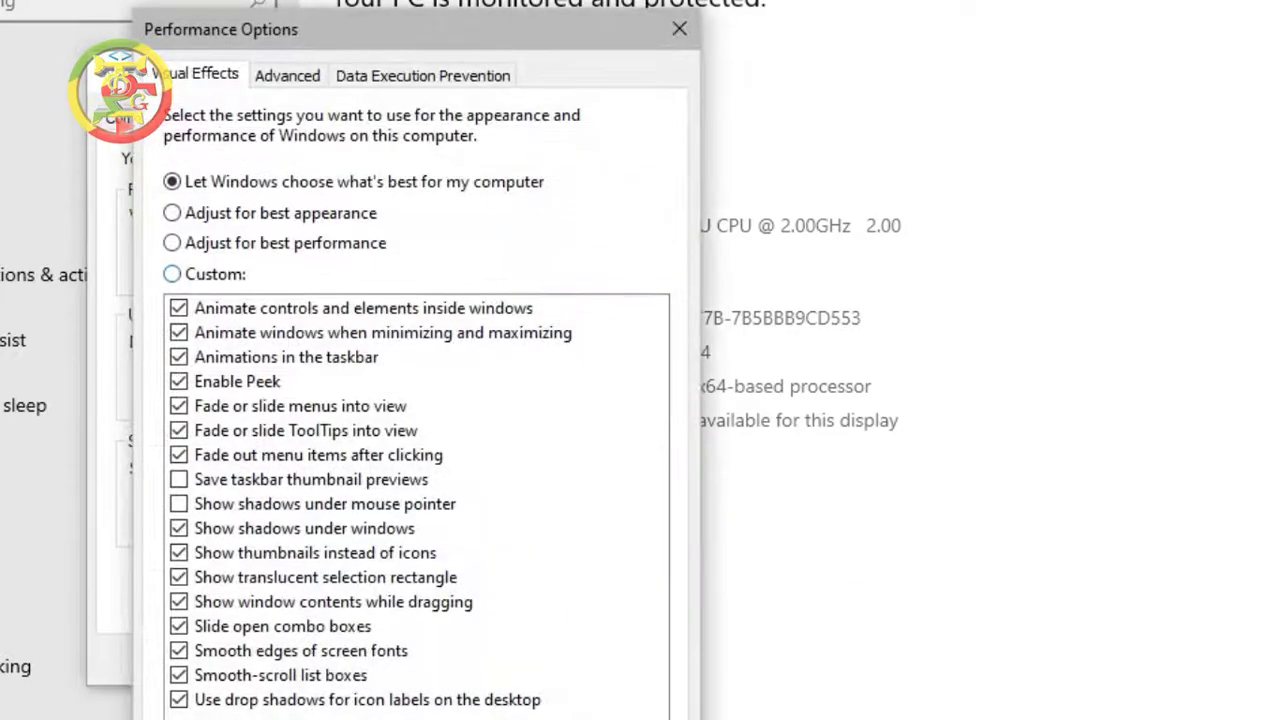
Step: Reposition the Performance Options window and open the Virtual Memory settings for changing the paging file size
left_click_drag(417, 29, 758, 3)
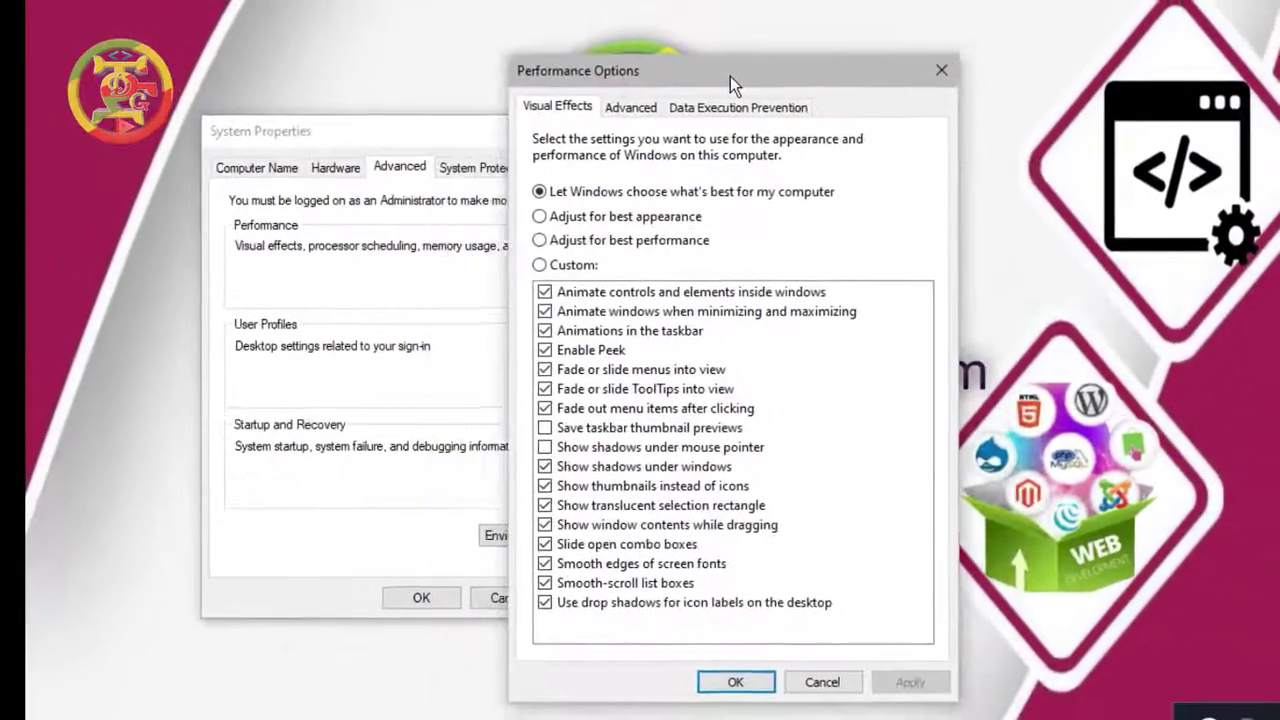
left_click_drag(730, 76, 715, 77)
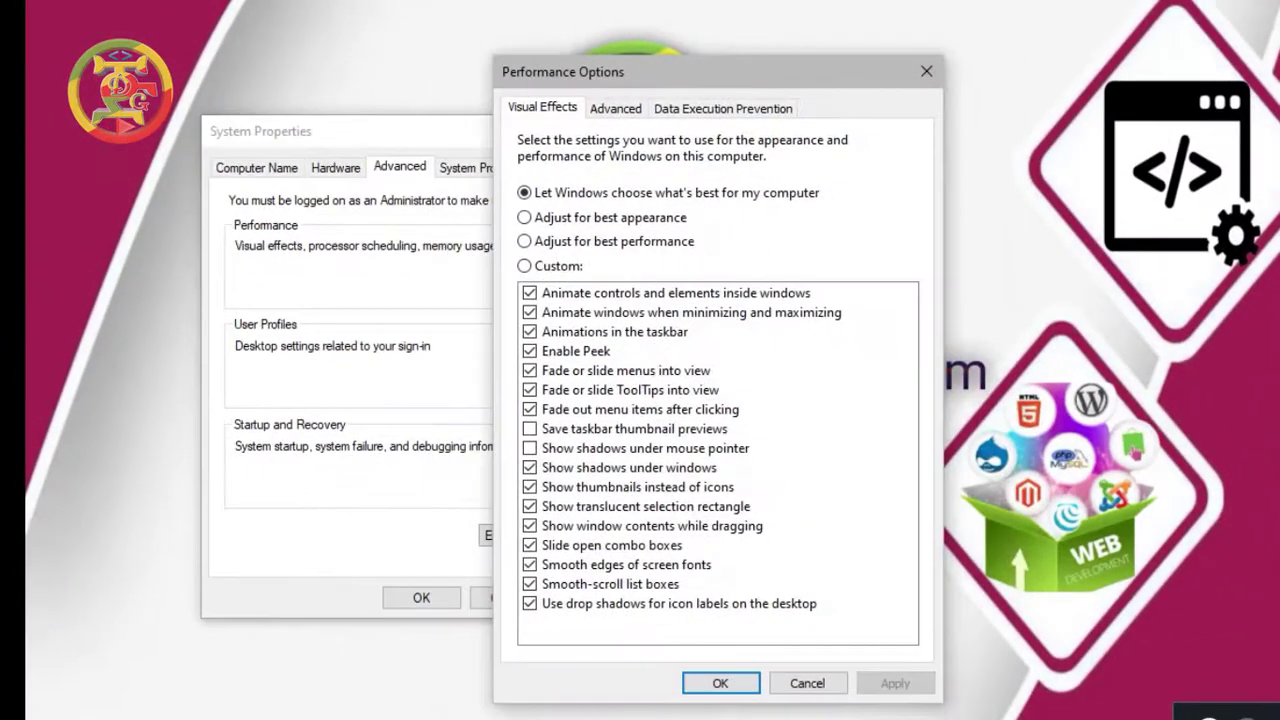
left_click(616, 108)
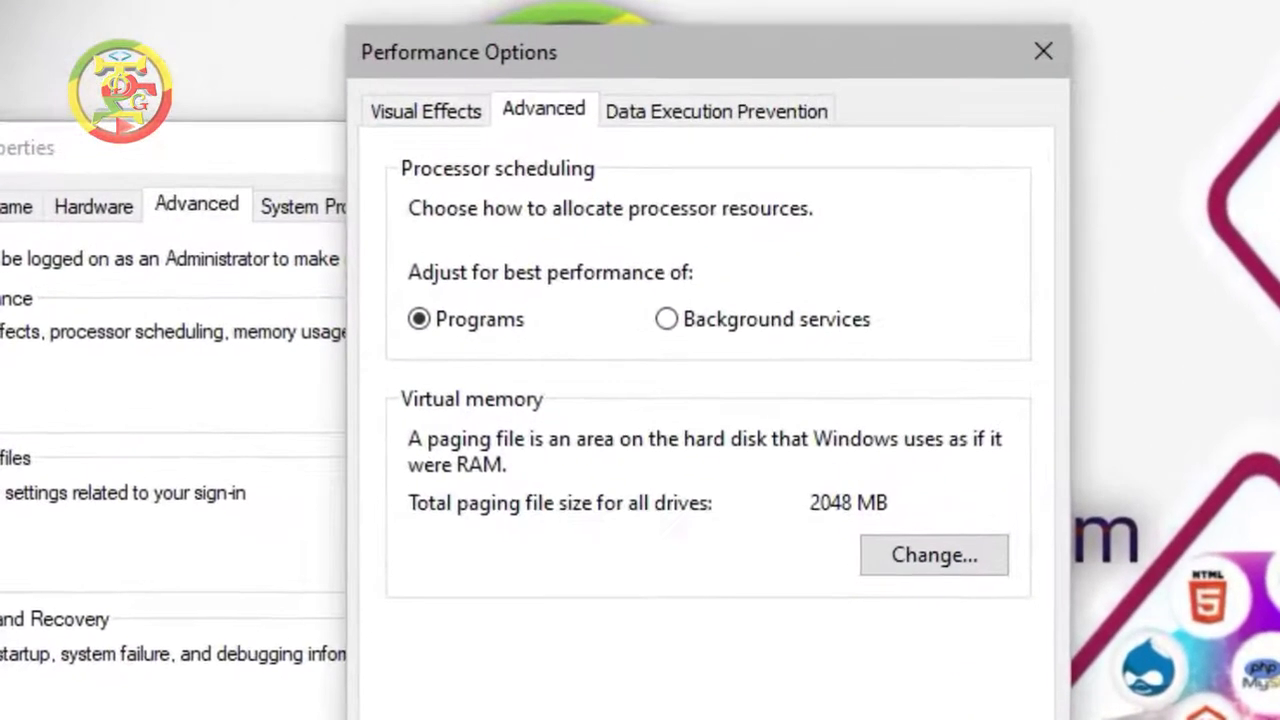
left_click(934, 555)
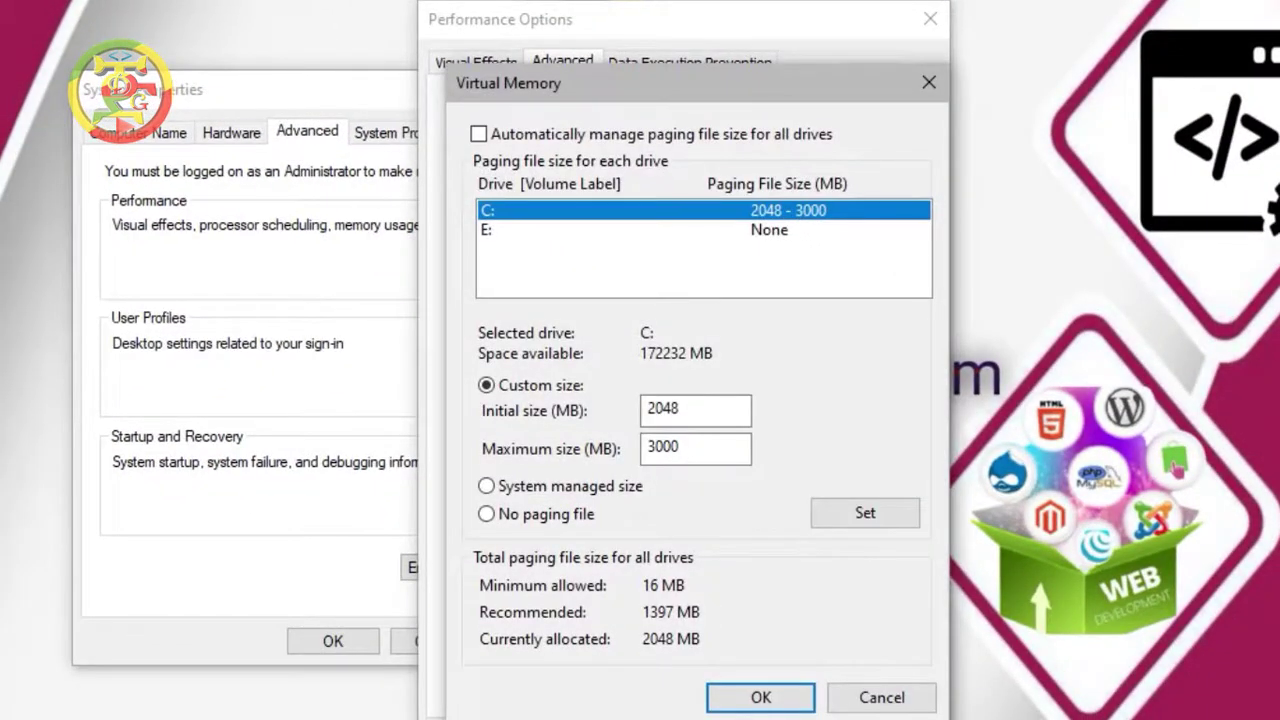
Step: Leave automatic paging file management off and clear the custom initial and maximum sizes for drive C:
left_click(479, 134)
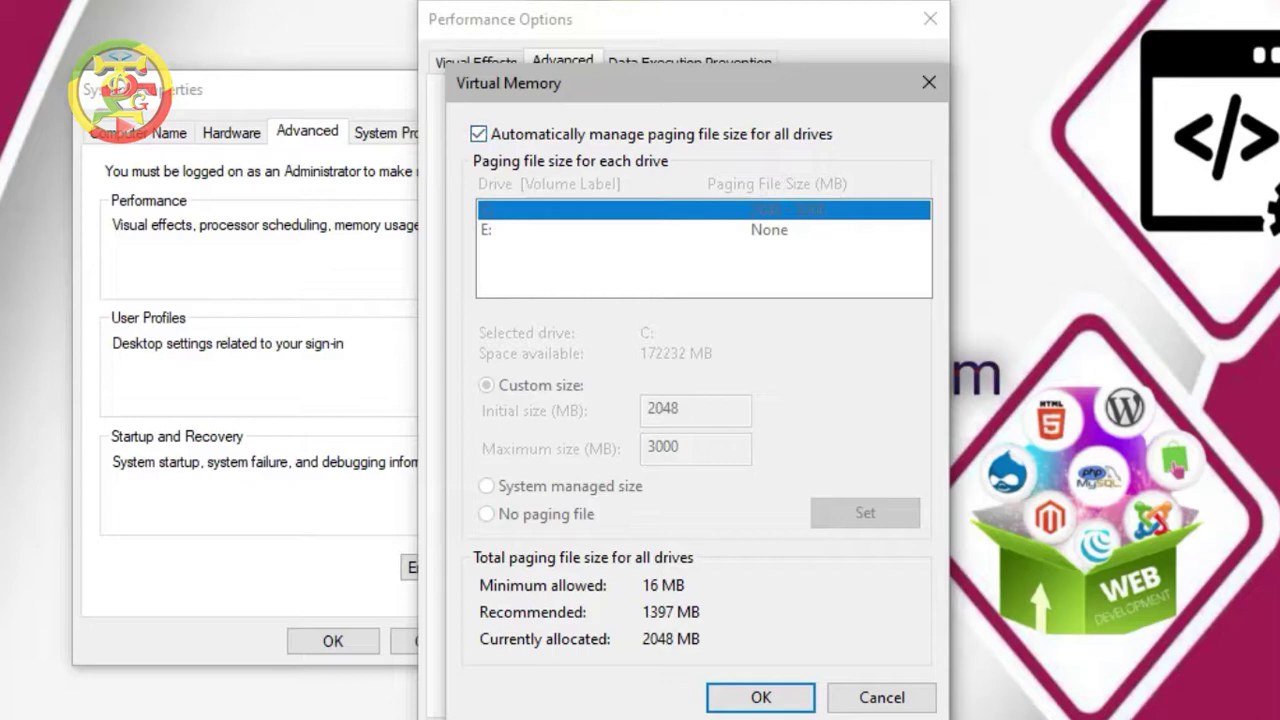
key("space")
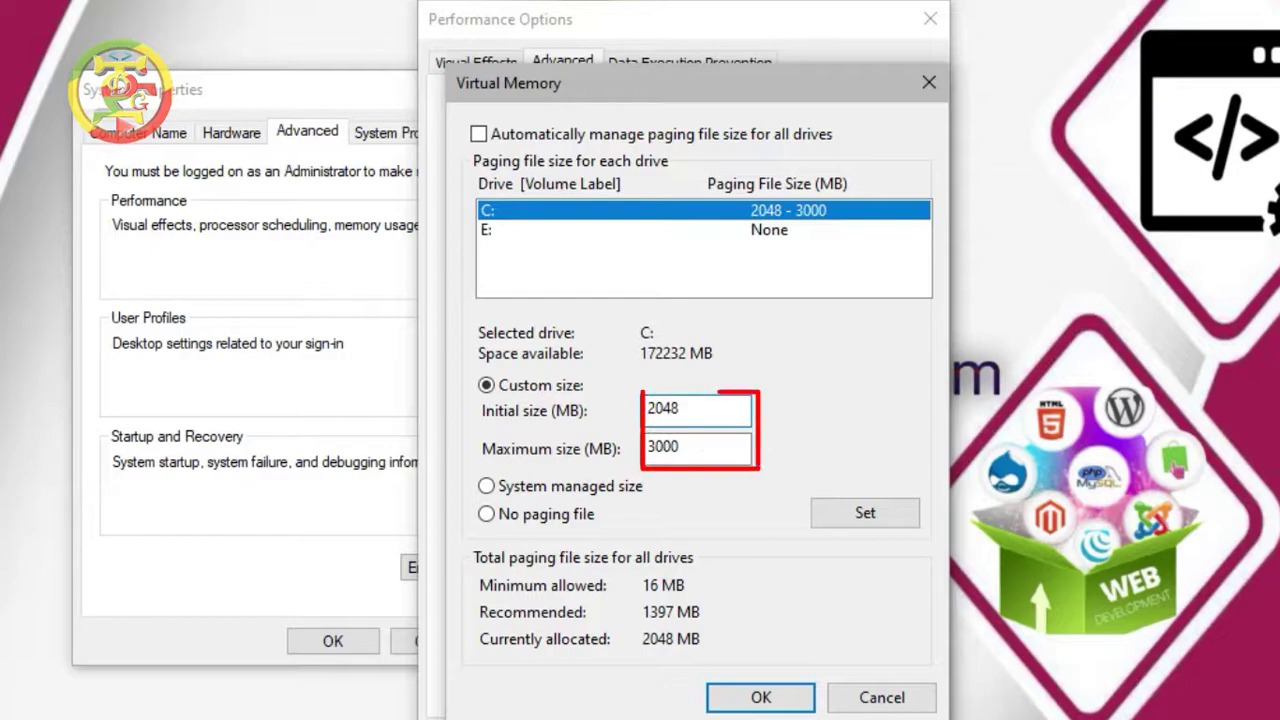
double_click(663, 409)
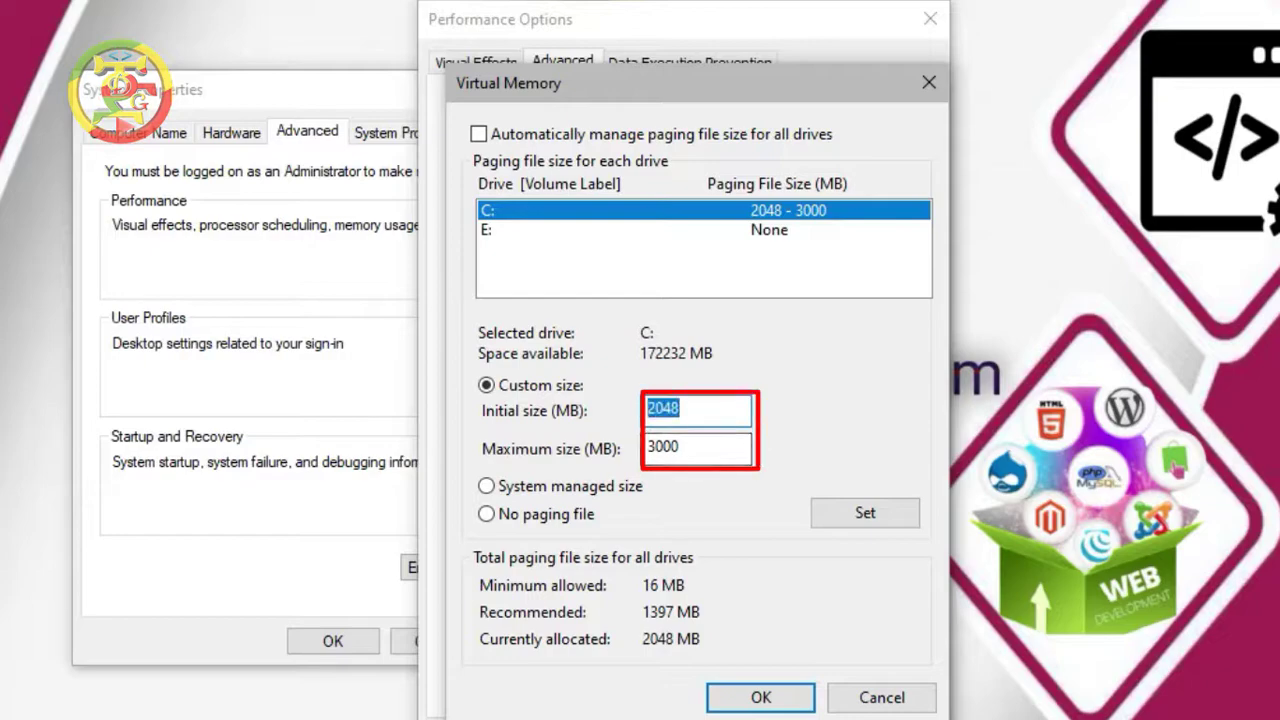
key("BackSpace")
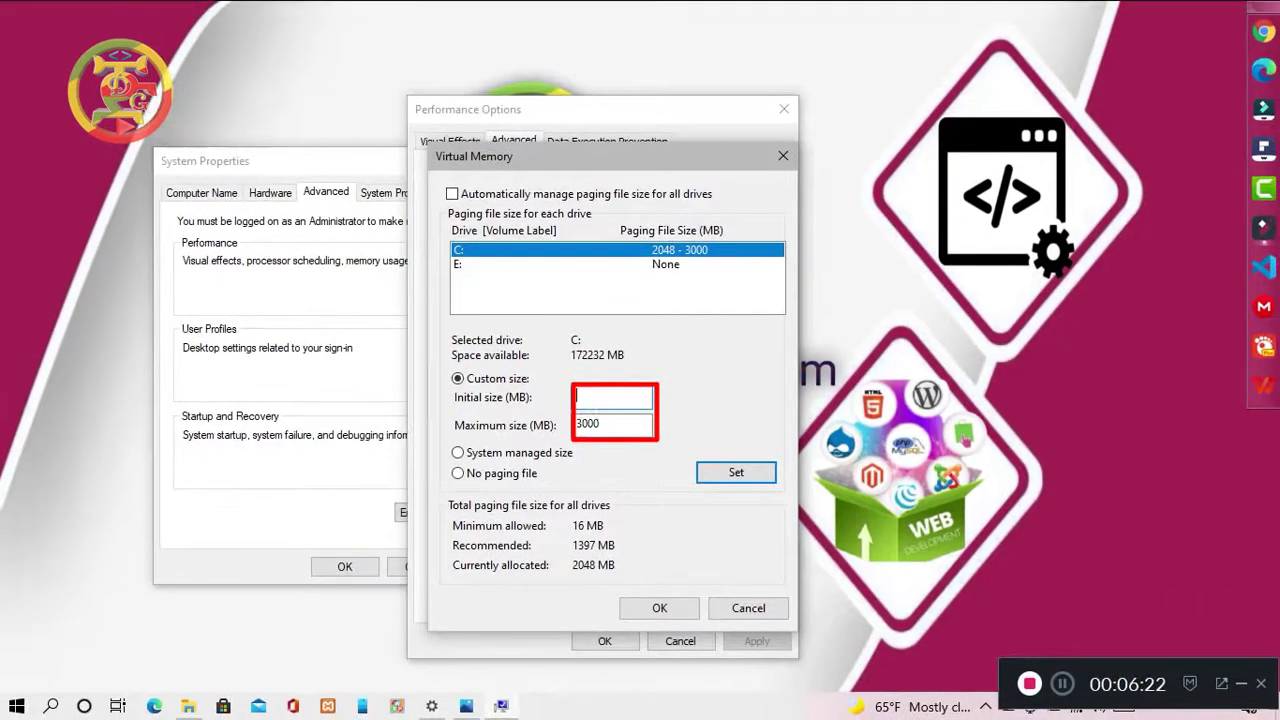
left_click(602, 424)
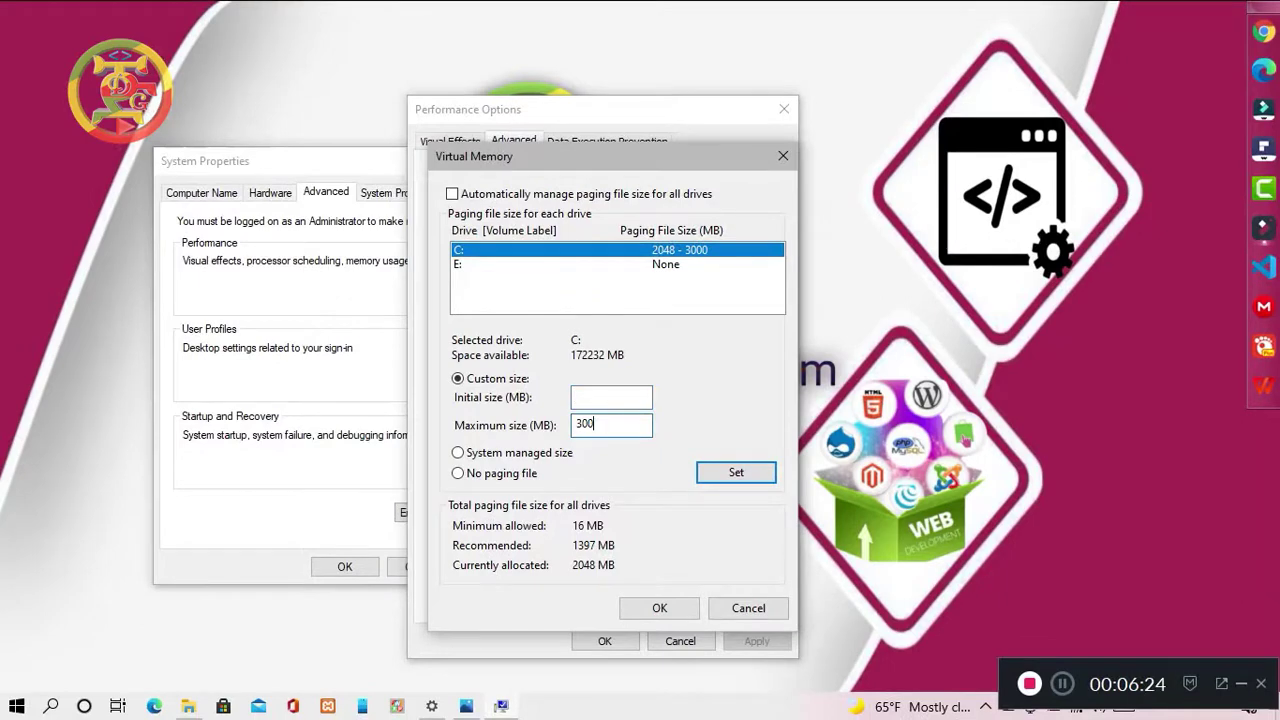
key("BackSpace")
key("BackSpace")
key("BackSpace")
Step: Search for "calc", launch Calculator, and place its window beside the Virtual Memory dialog
left_click(16, 706)
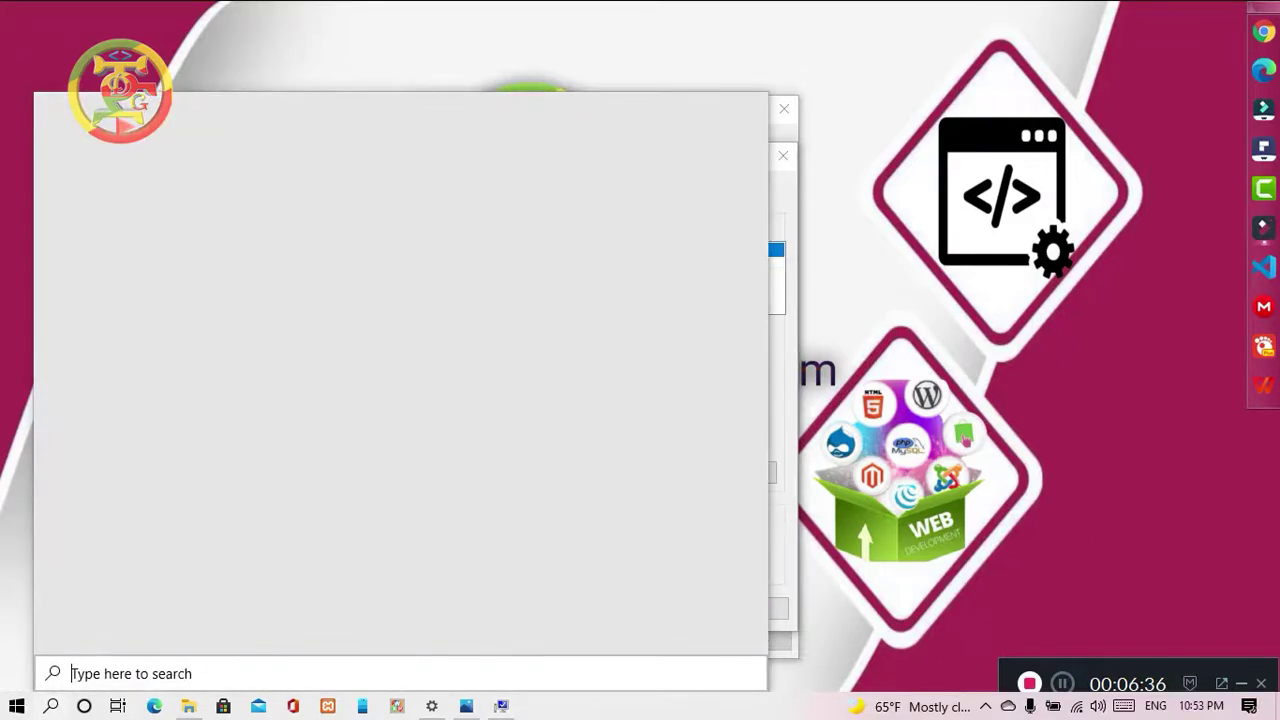
type("c")
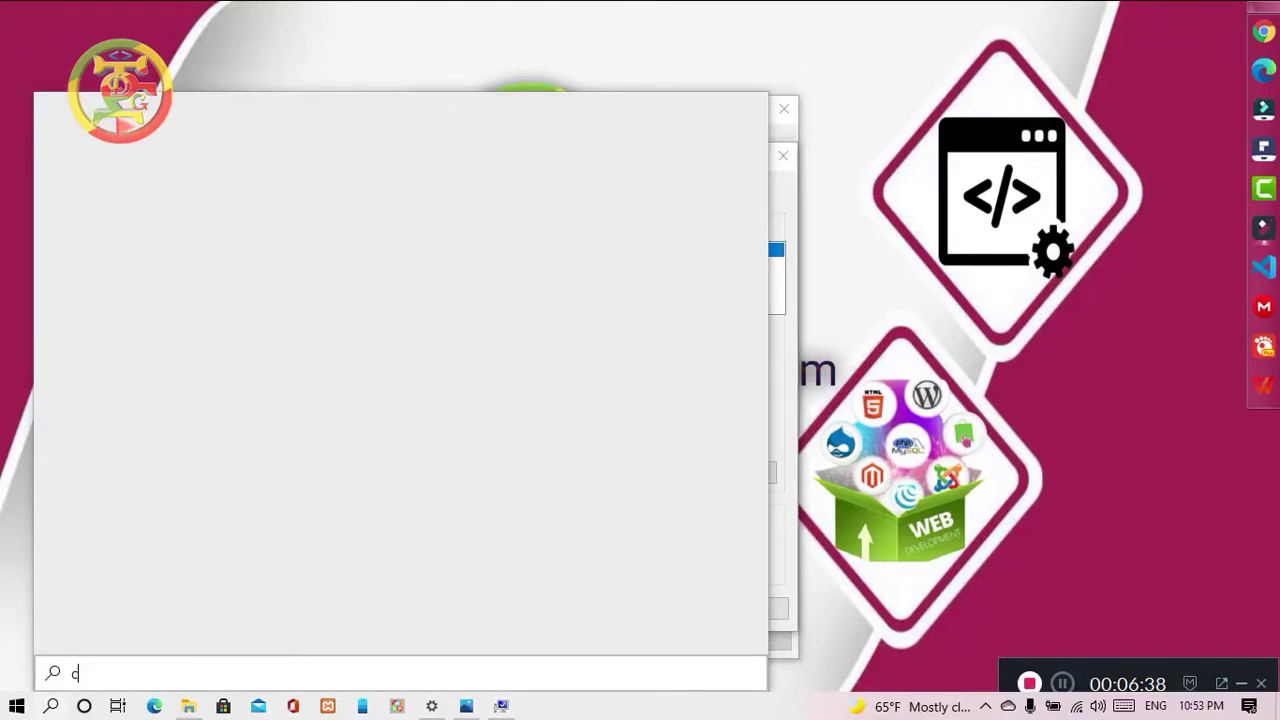
type("alc")
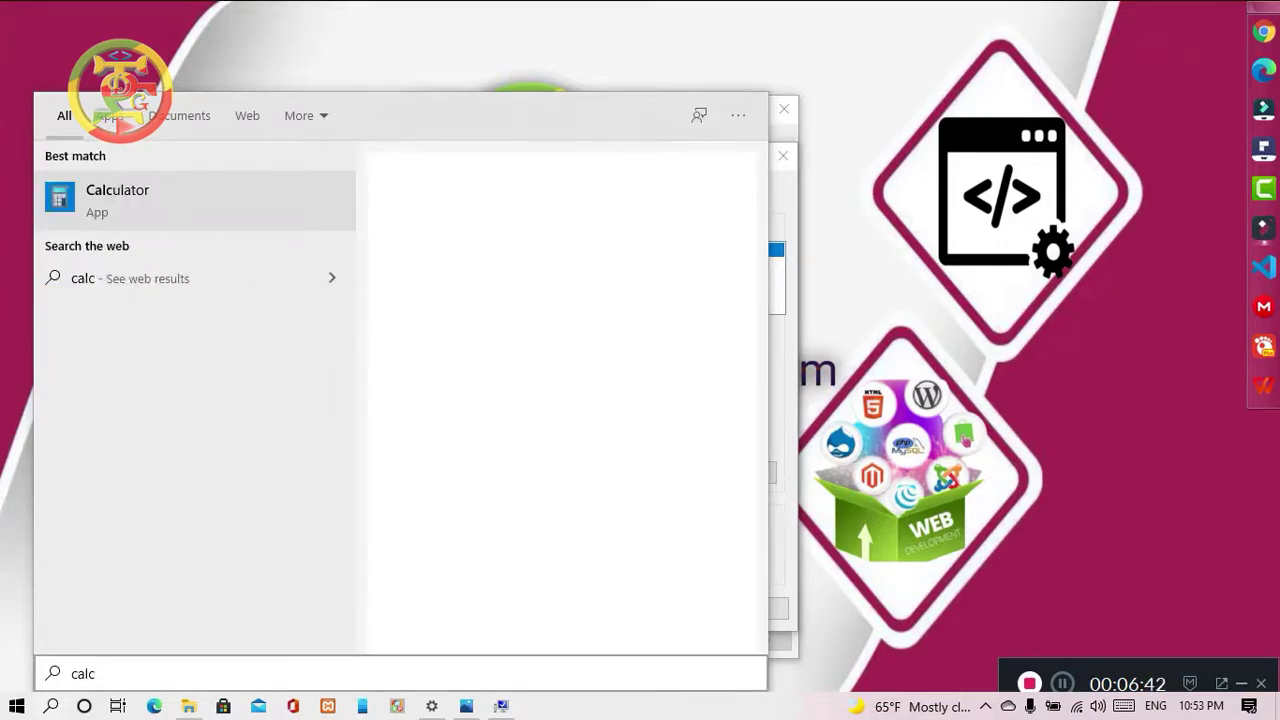
key("Return")
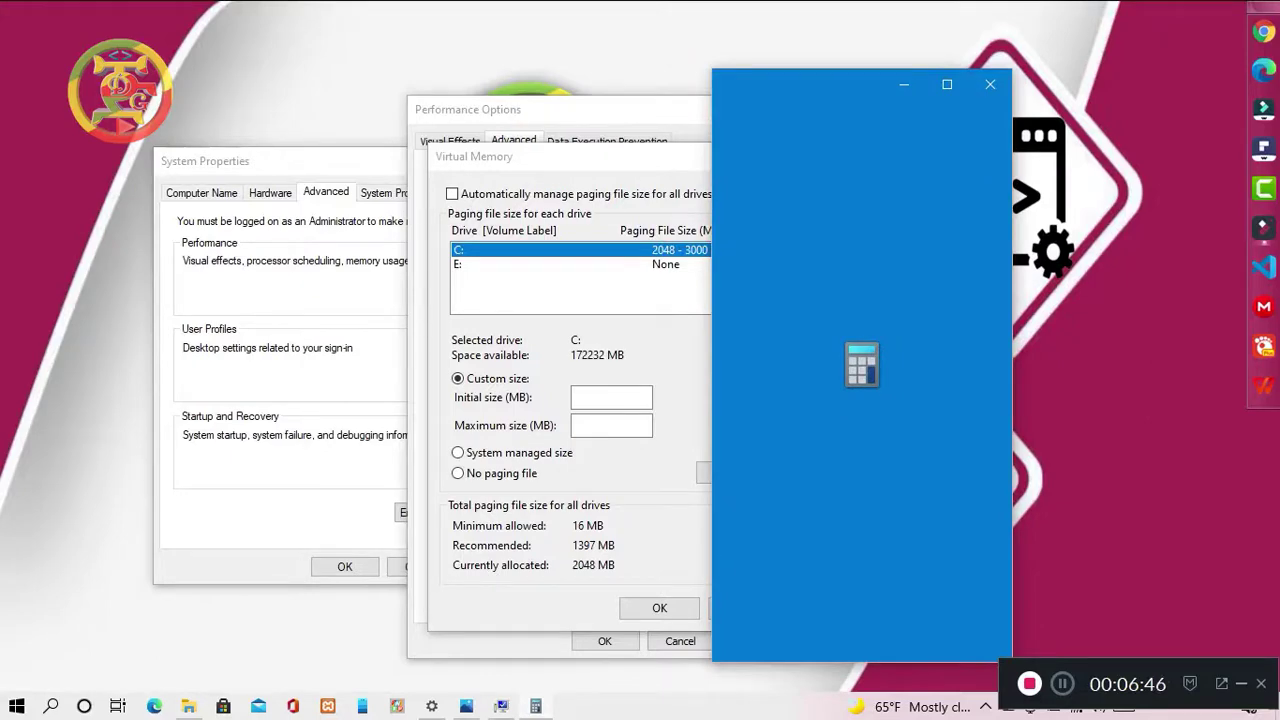
left_click_drag(754, 78, 1000, 77)
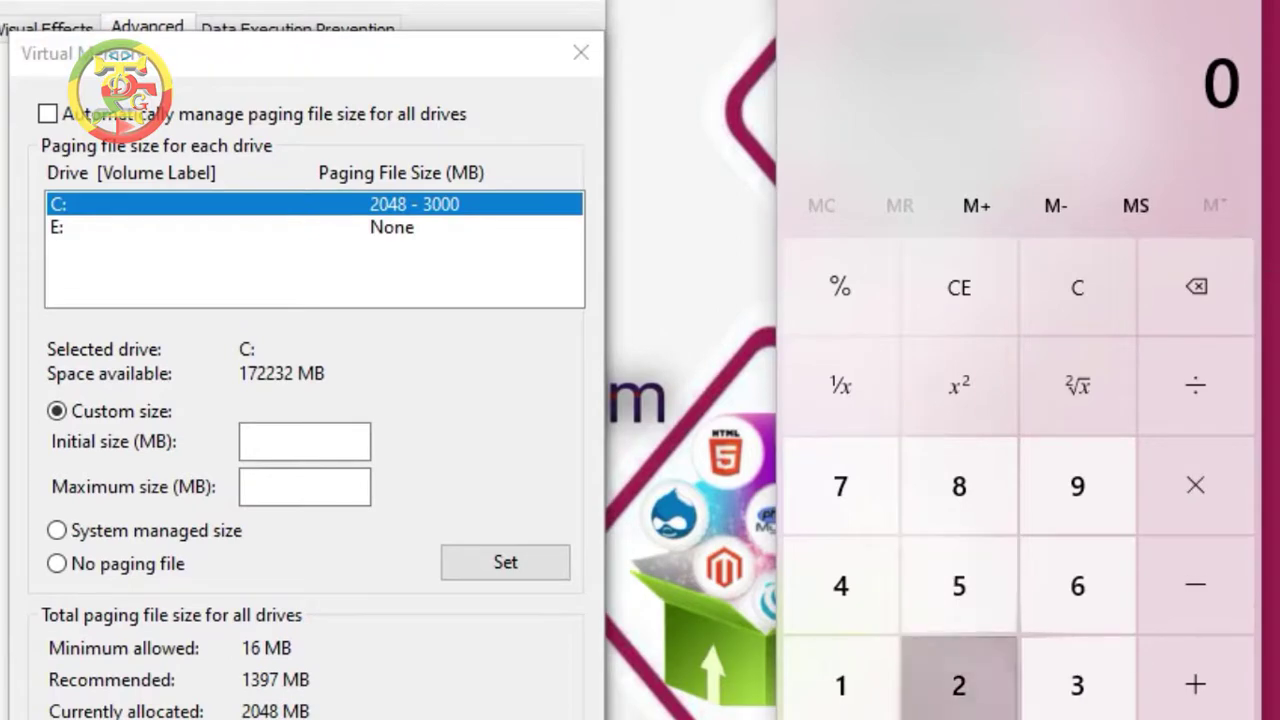
Step: Calculate 20 × 1024 in Calculator to convert 20 GB to megabytes
left_click(959, 685)
left_click(959, 718)
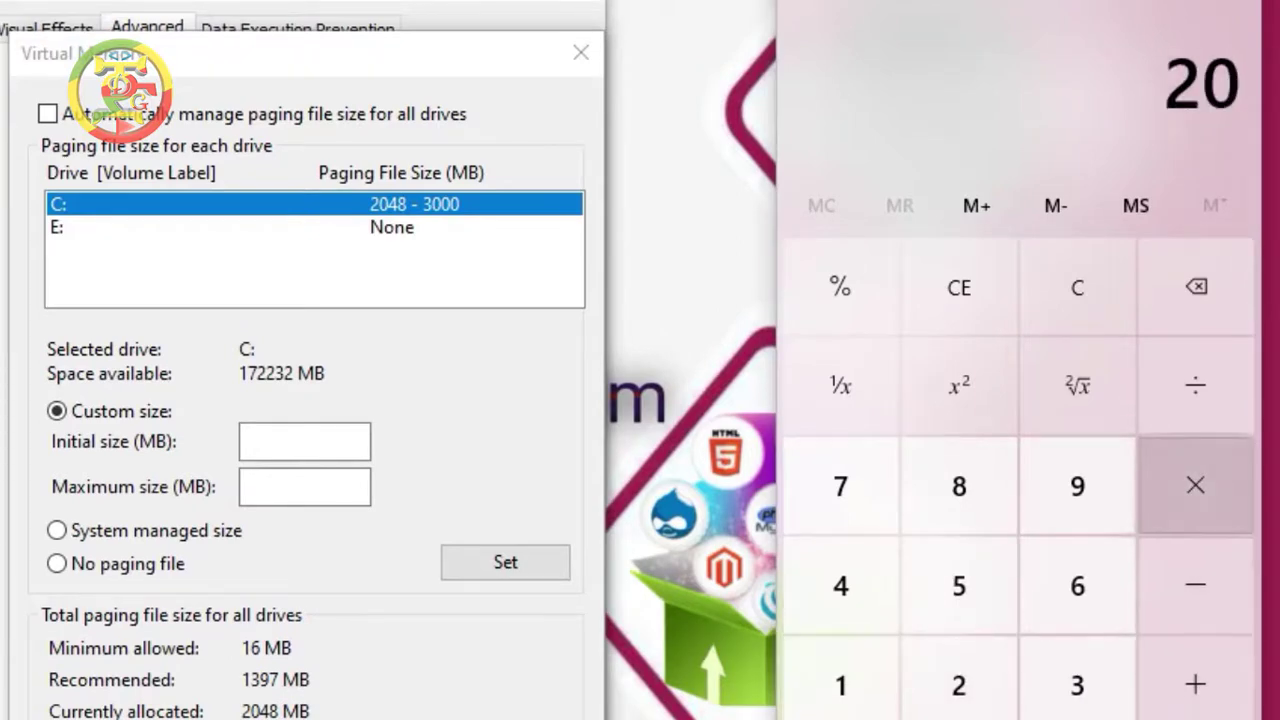
left_click(1195, 485)
left_click(841, 685)
left_click(959, 718)
left_click(959, 685)
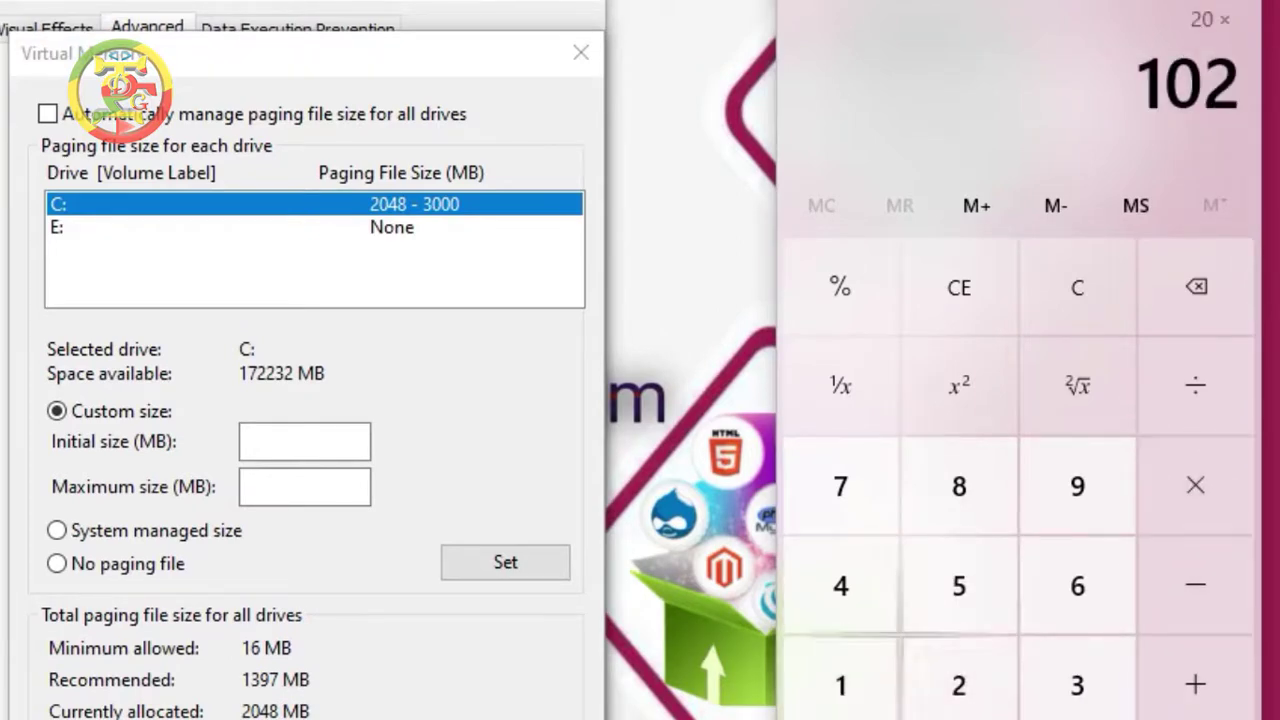
left_click(841, 585)
left_click(1195, 718)
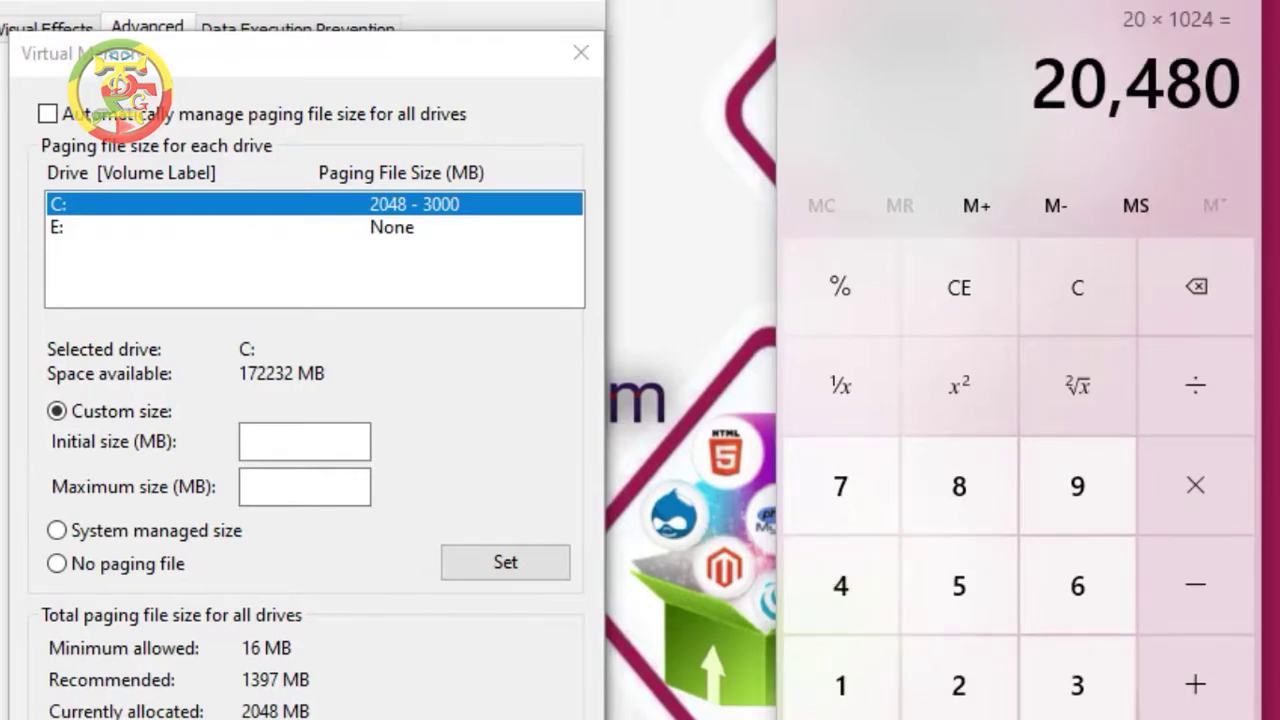
Step: Set the custom initial paging file size for drive C: to 20480 MB
left_click(305, 441)
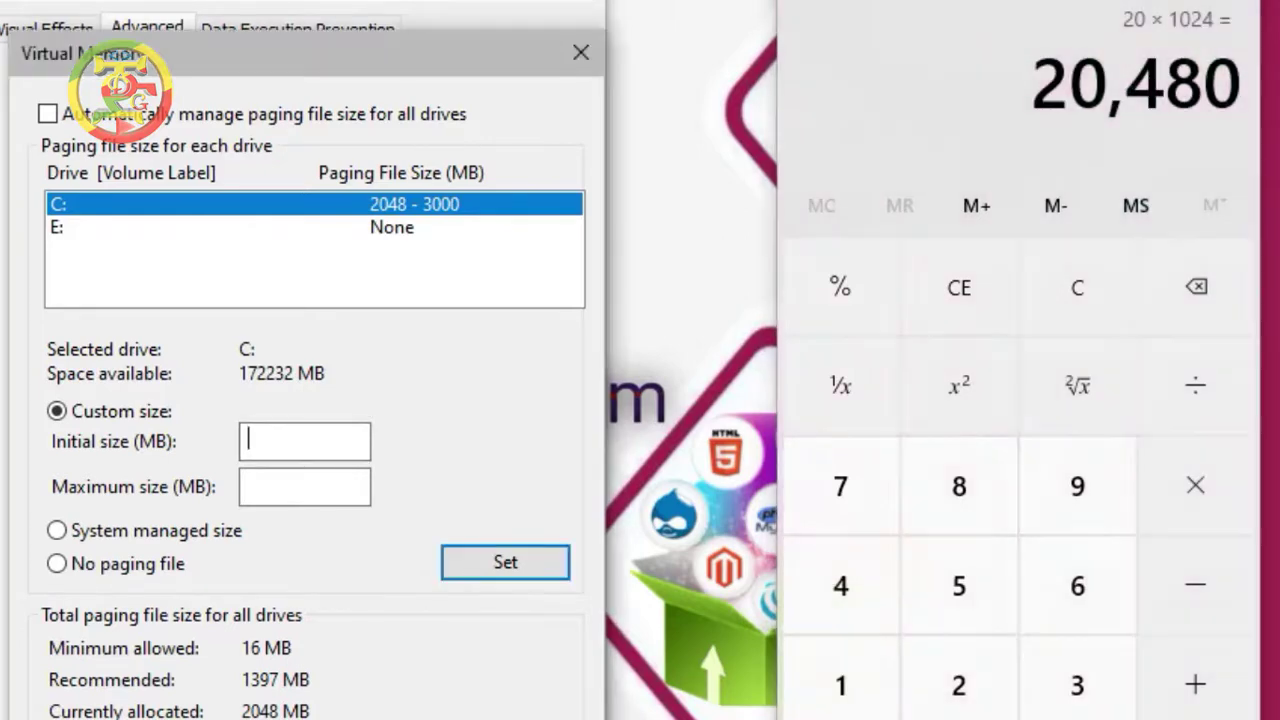
type("20480")
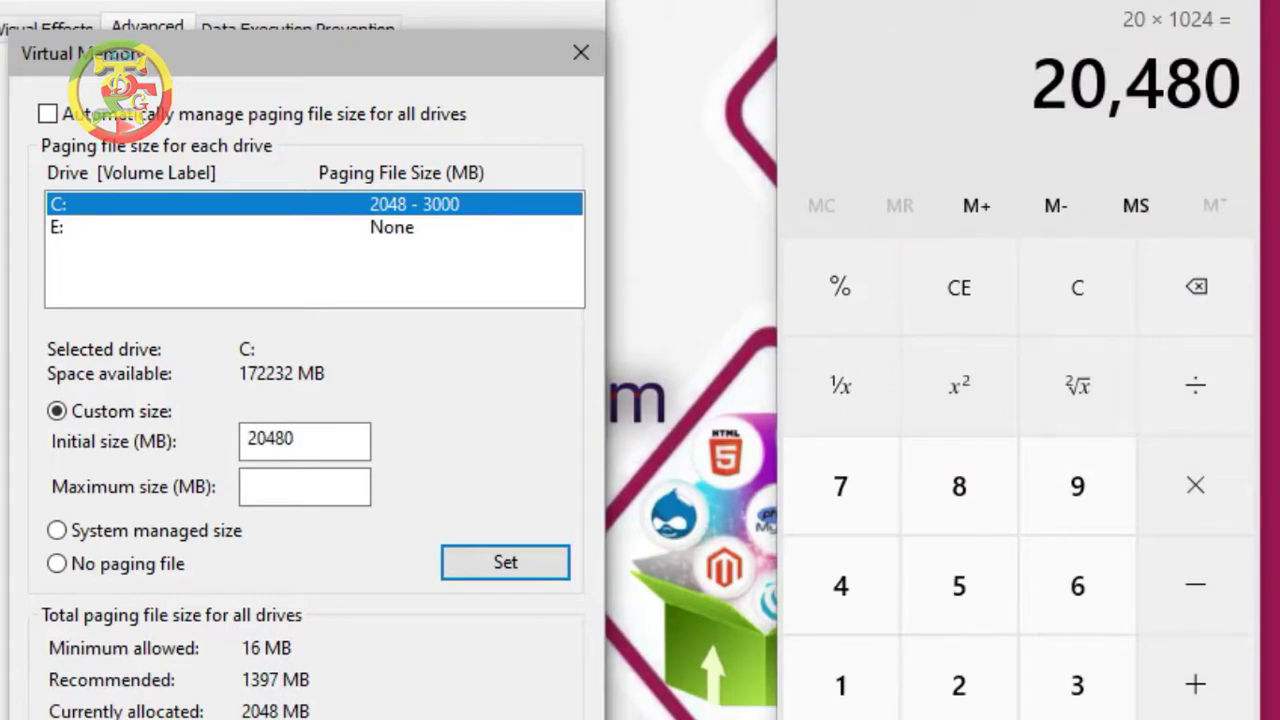
left_click(304, 487)
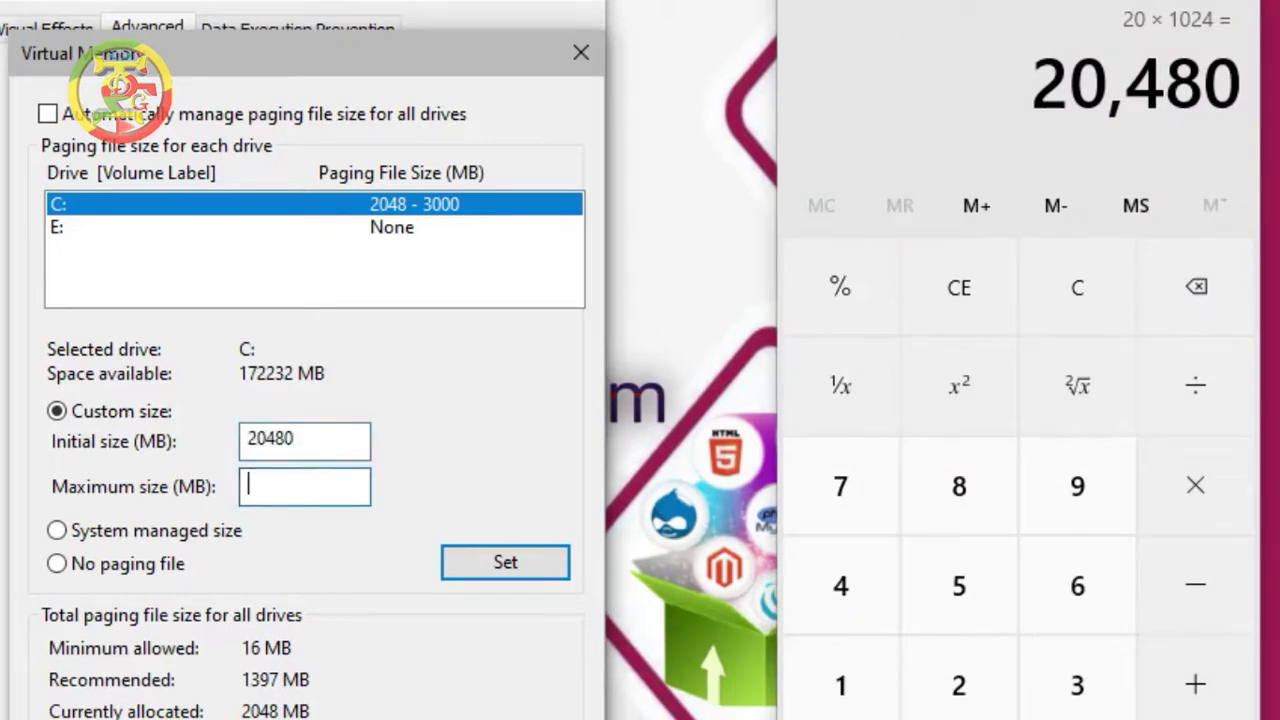
Step: Clear Calculator and compute 25 × 1024 to convert 25 GB to megabytes
left_click(1077, 288)
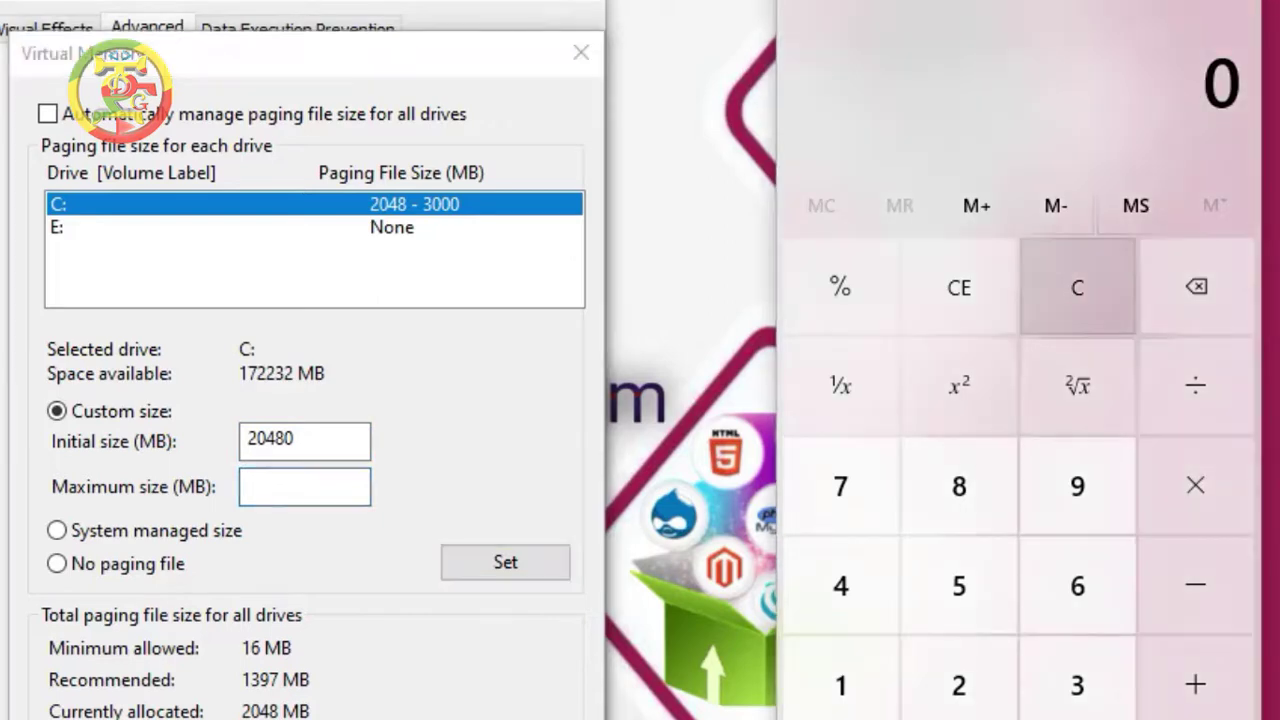
left_click(959, 686)
left_click(959, 585)
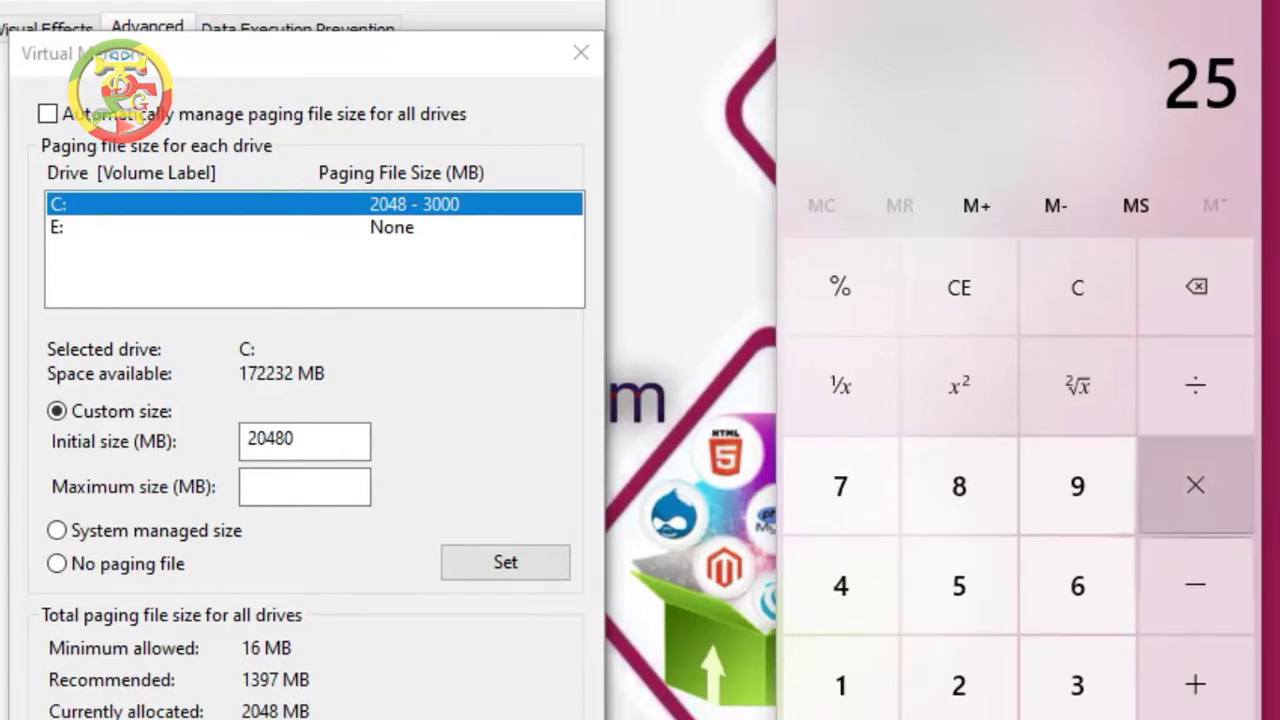
left_click(1195, 485)
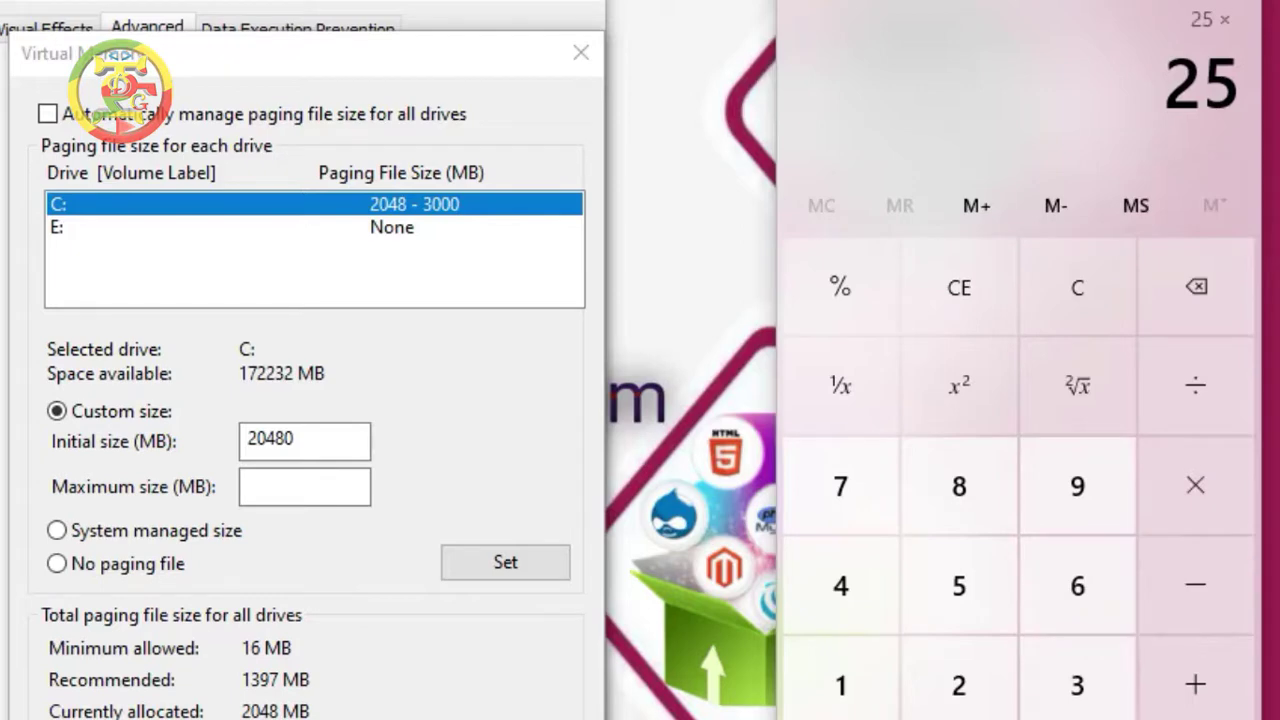
type("1024")
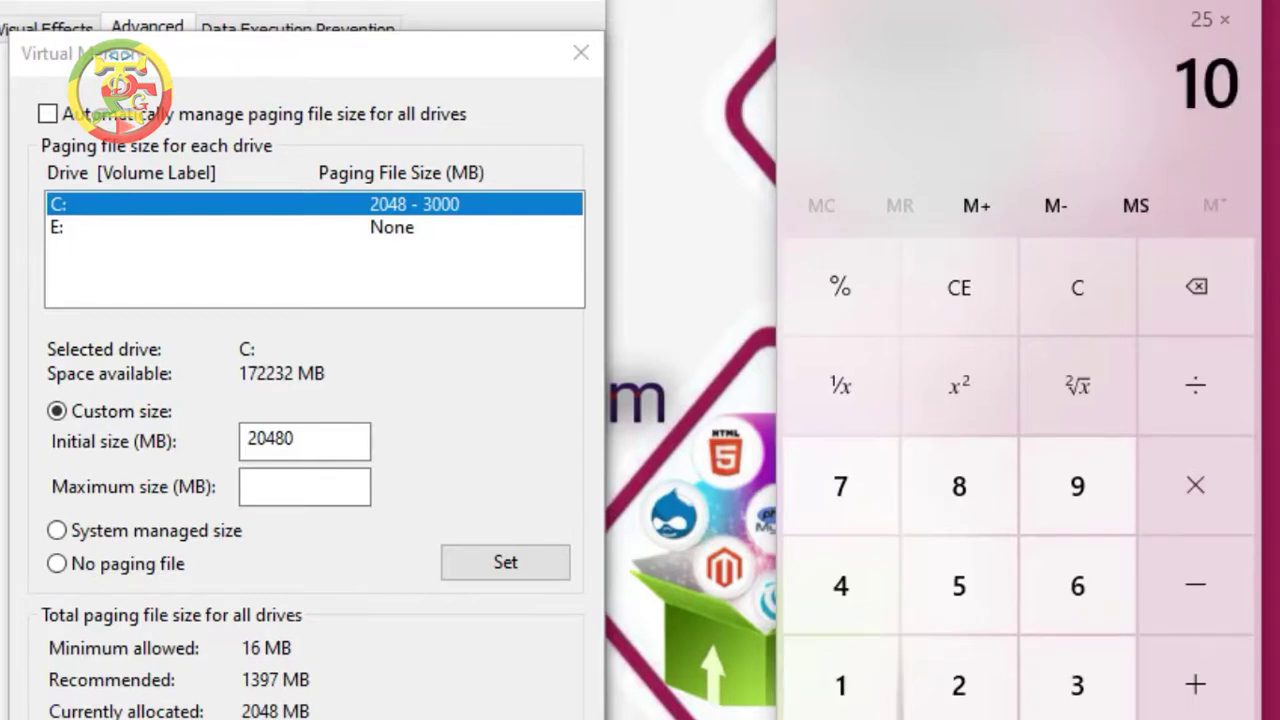
key("Return")
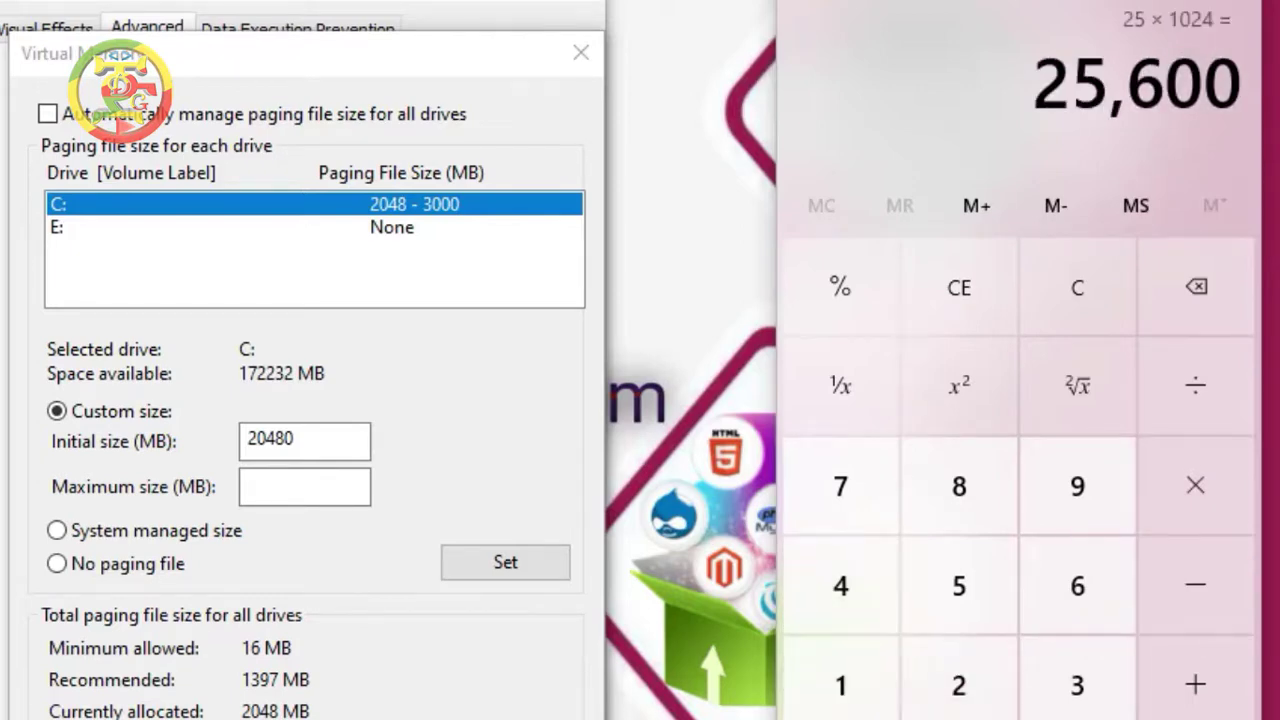
Step: Set the custom maximum paging file size for drive C: to 25600 MB, apply it, and confirm all open system dialogs
left_click(304, 487)
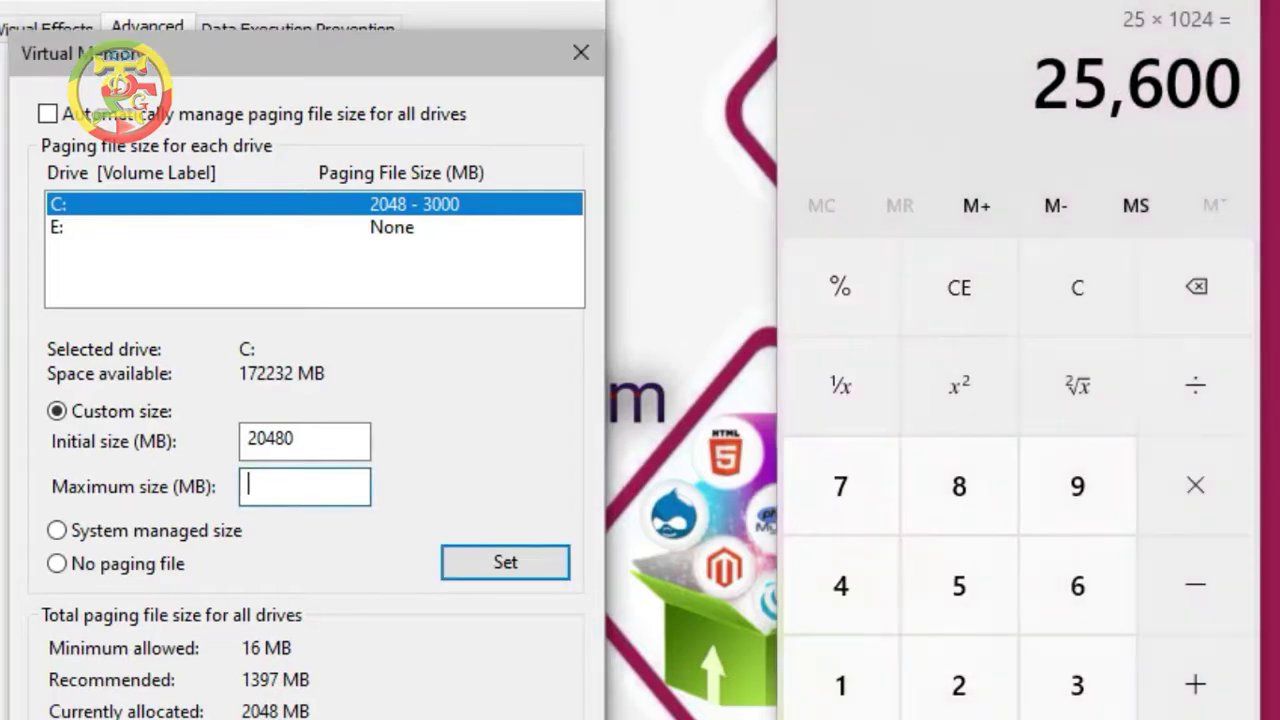
type("25600")
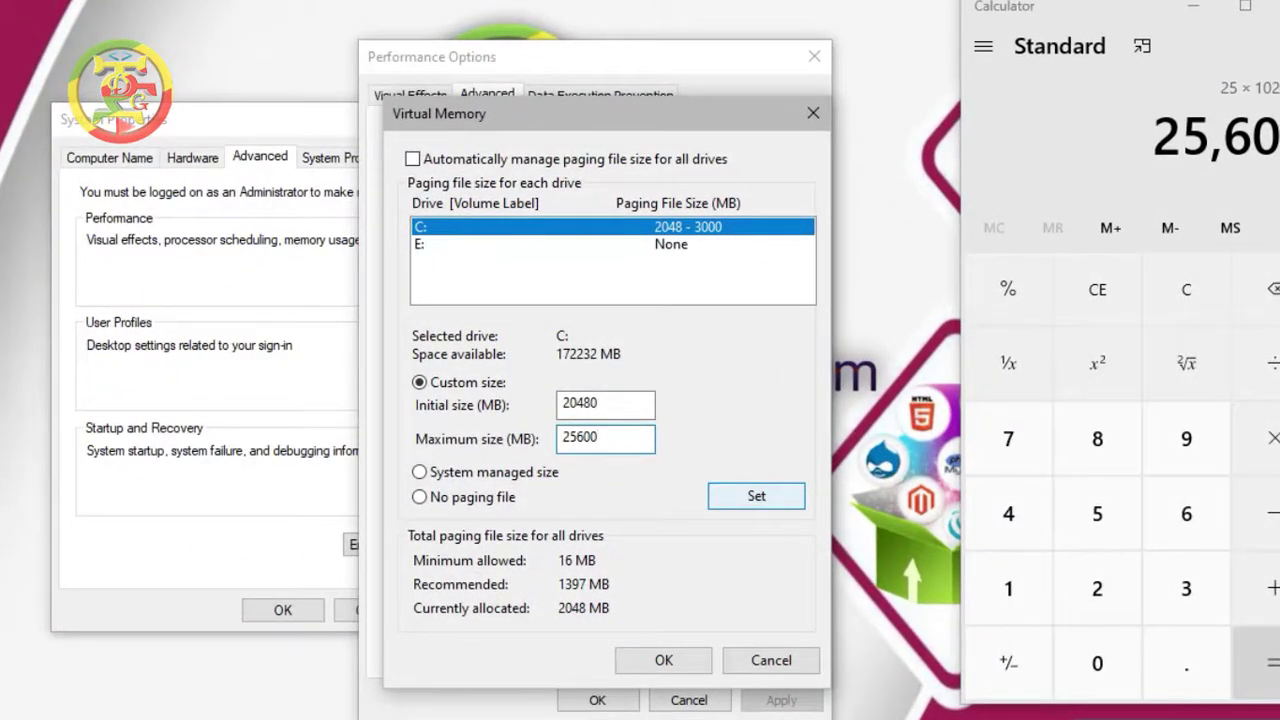
key("Return")
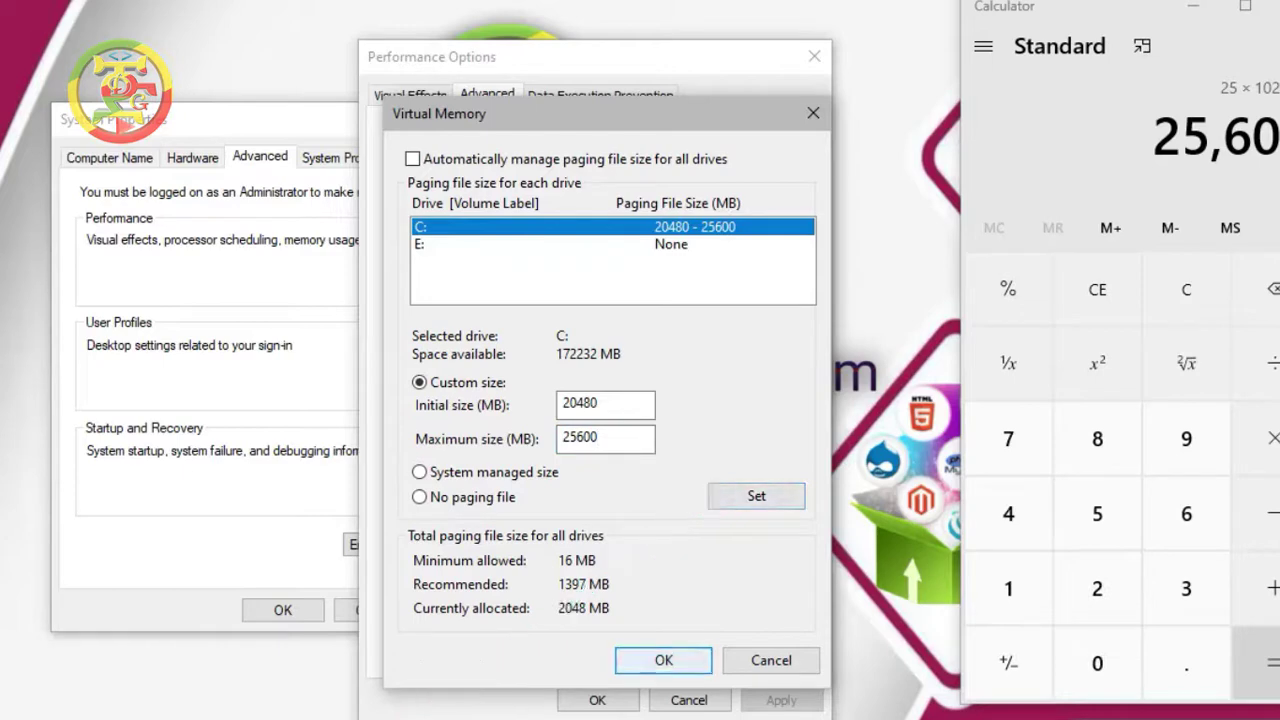
key("Return")
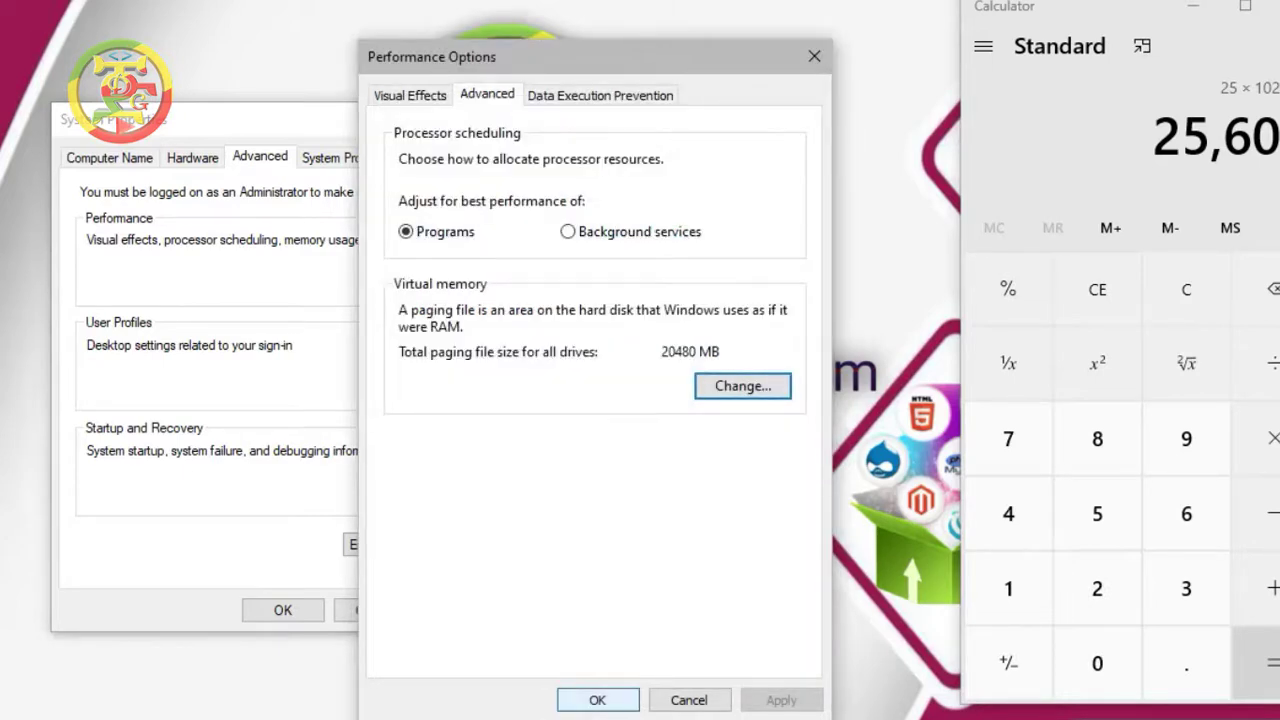
left_click(598, 700)
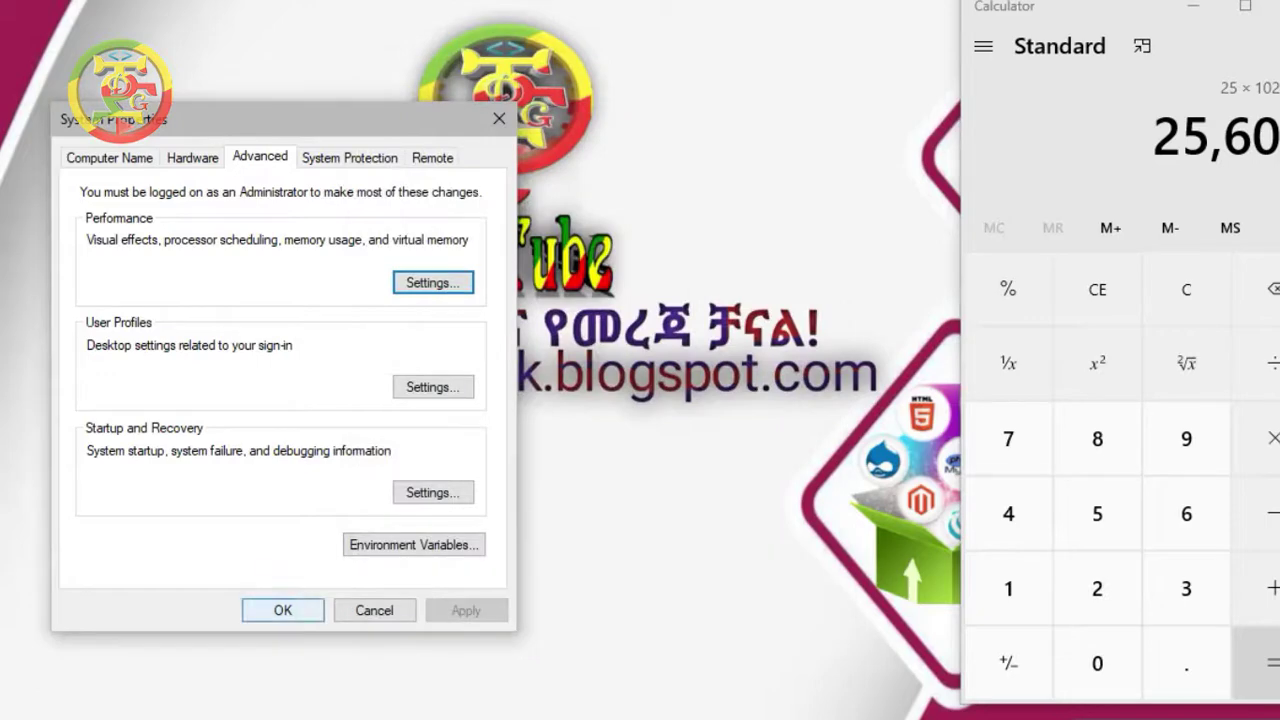
key("Return")
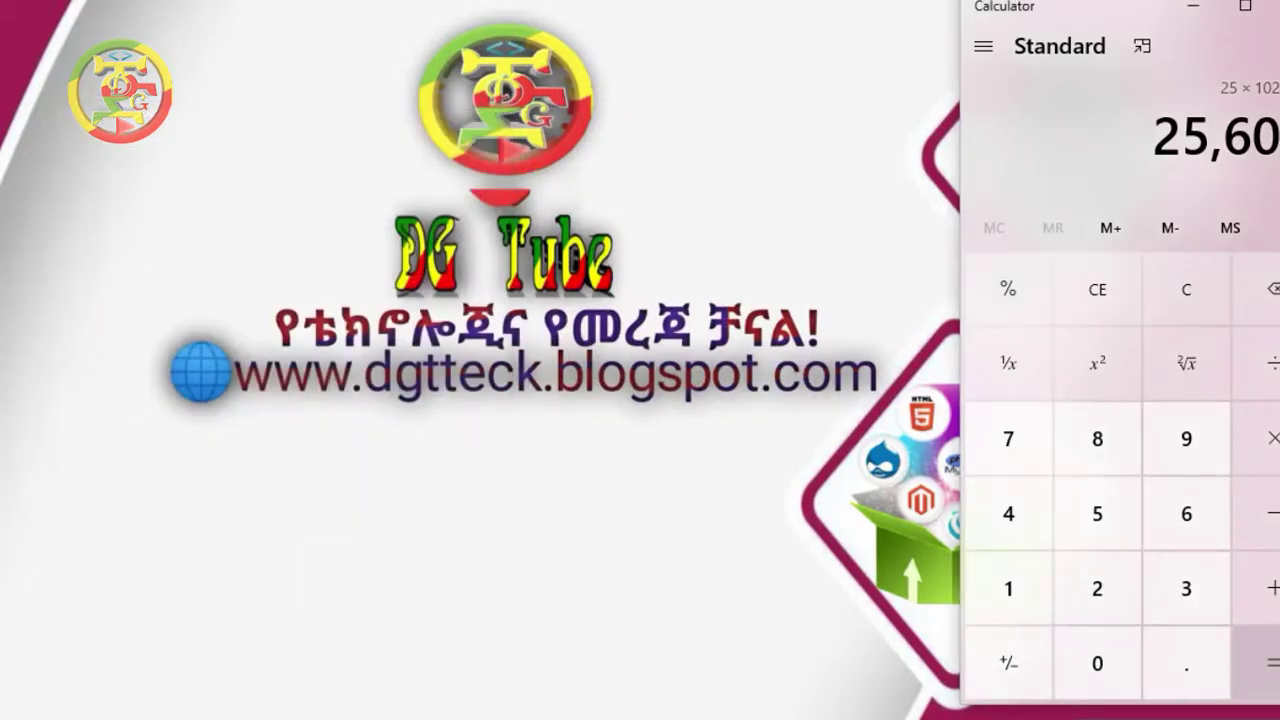
Step: Close the Settings and Calculator windows
mouse_move(432, 706)
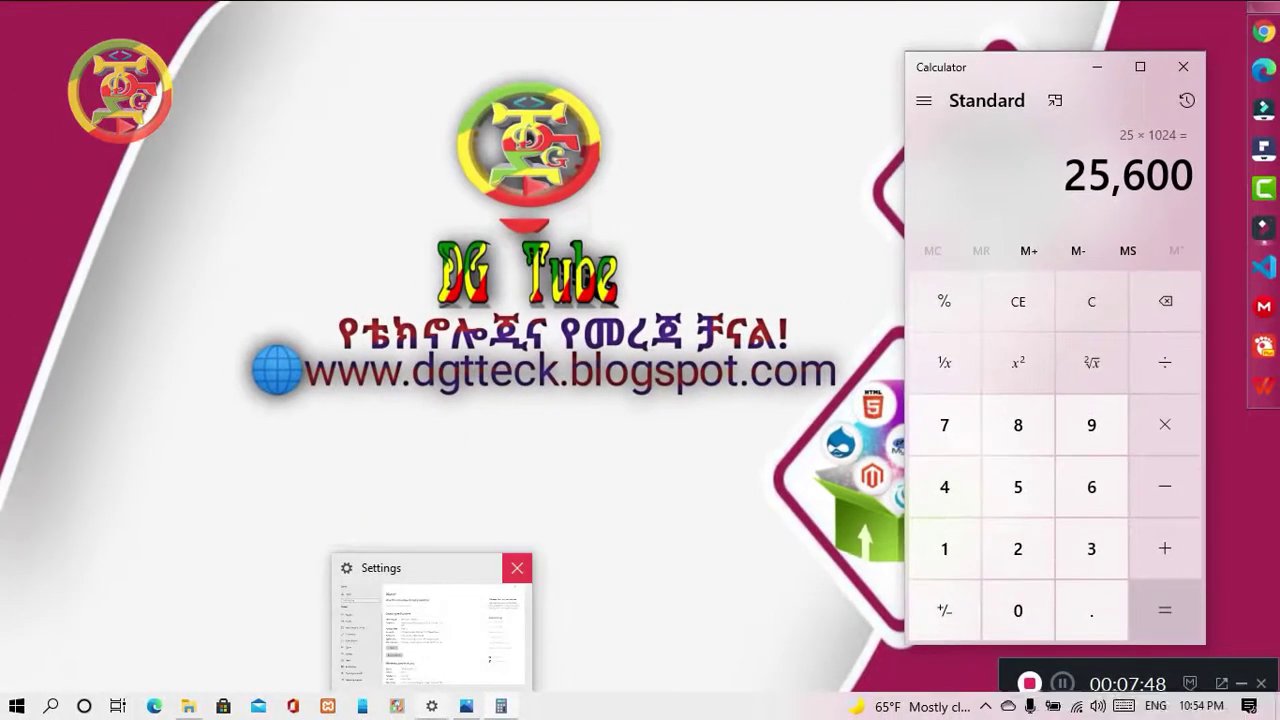
left_click(517, 567)
left_click(1183, 66)
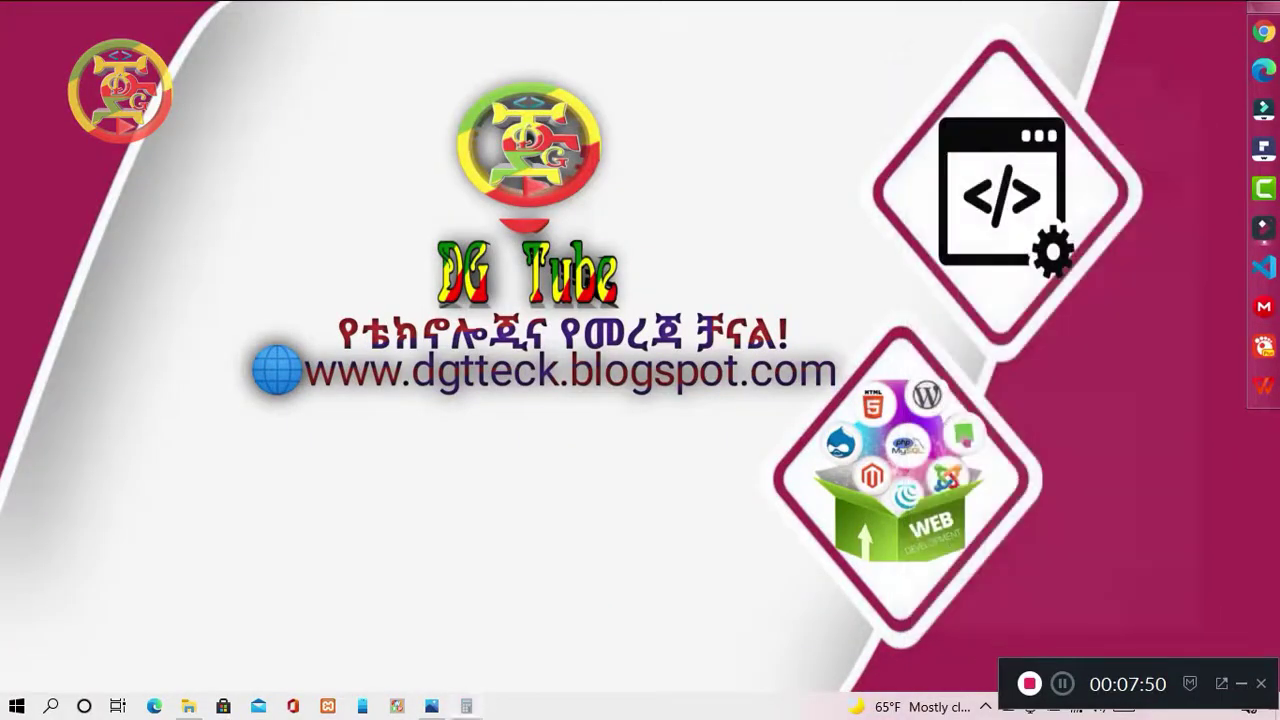
right_click(398, 78)
left_click(460, 130)
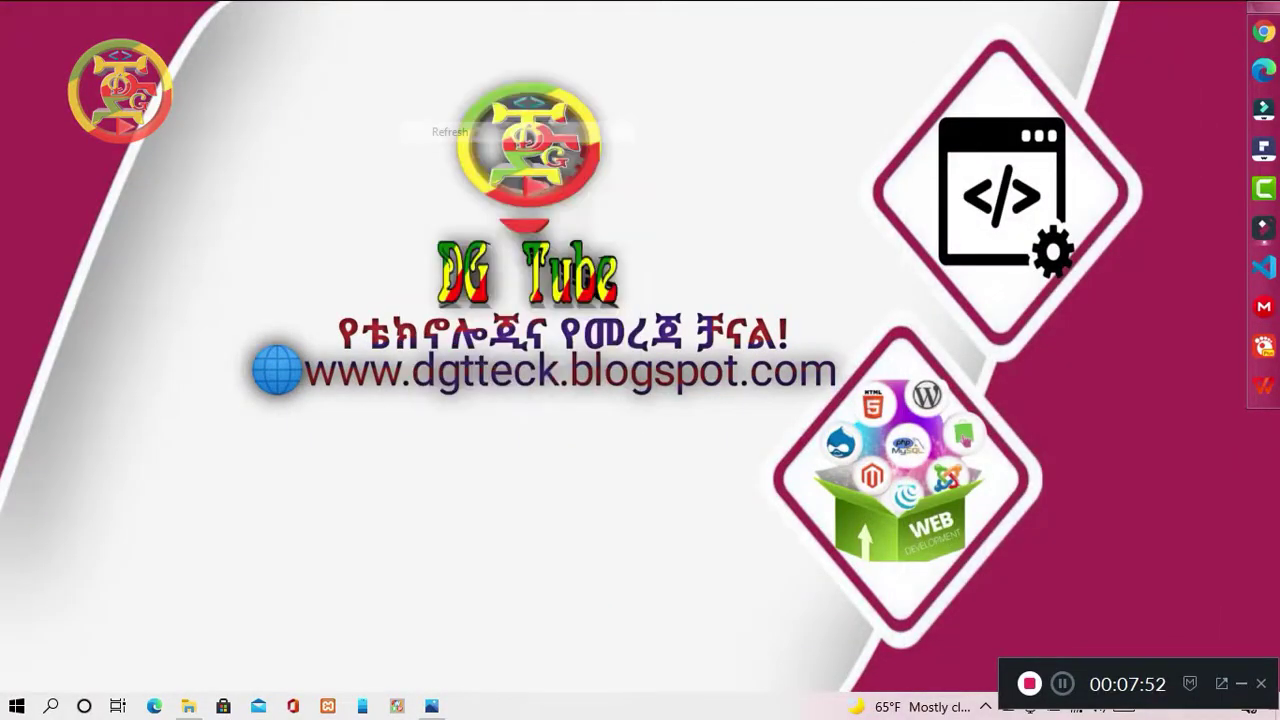
right_click(418, 62)
left_click(468, 116)
right_click(437, 62)
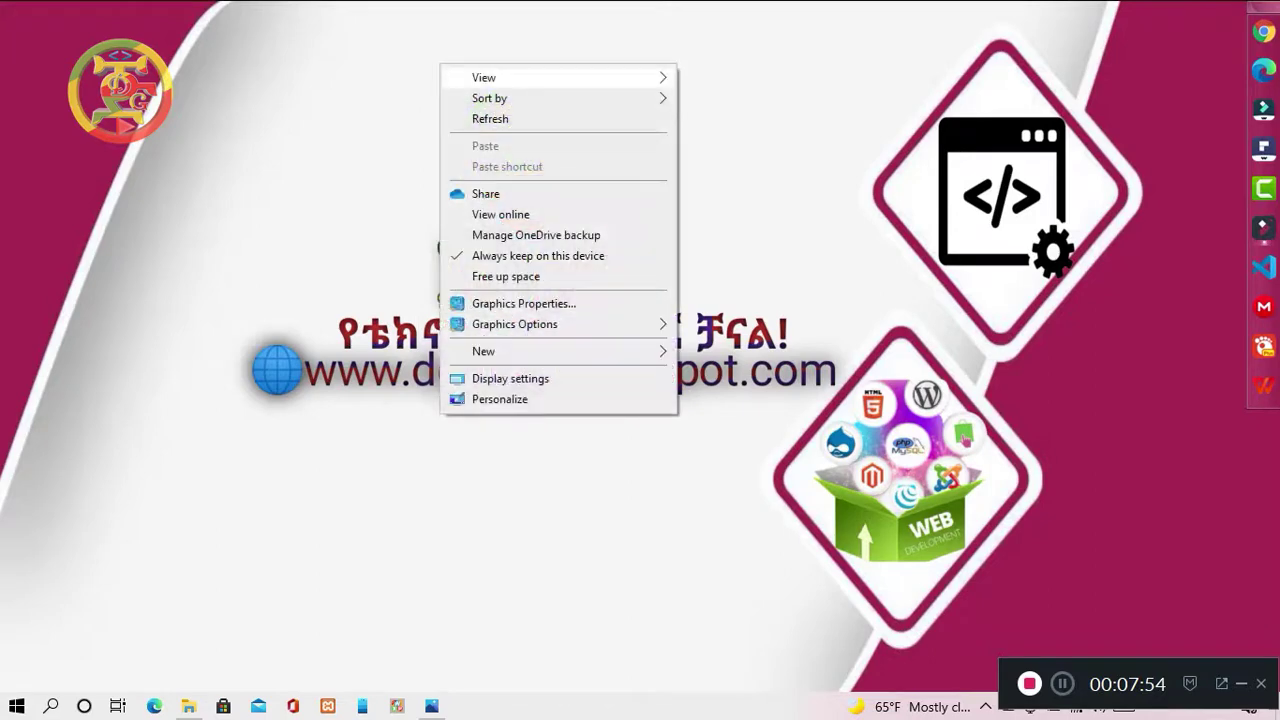
left_click(470, 118)
right_click(432, 57)
left_click(470, 111)
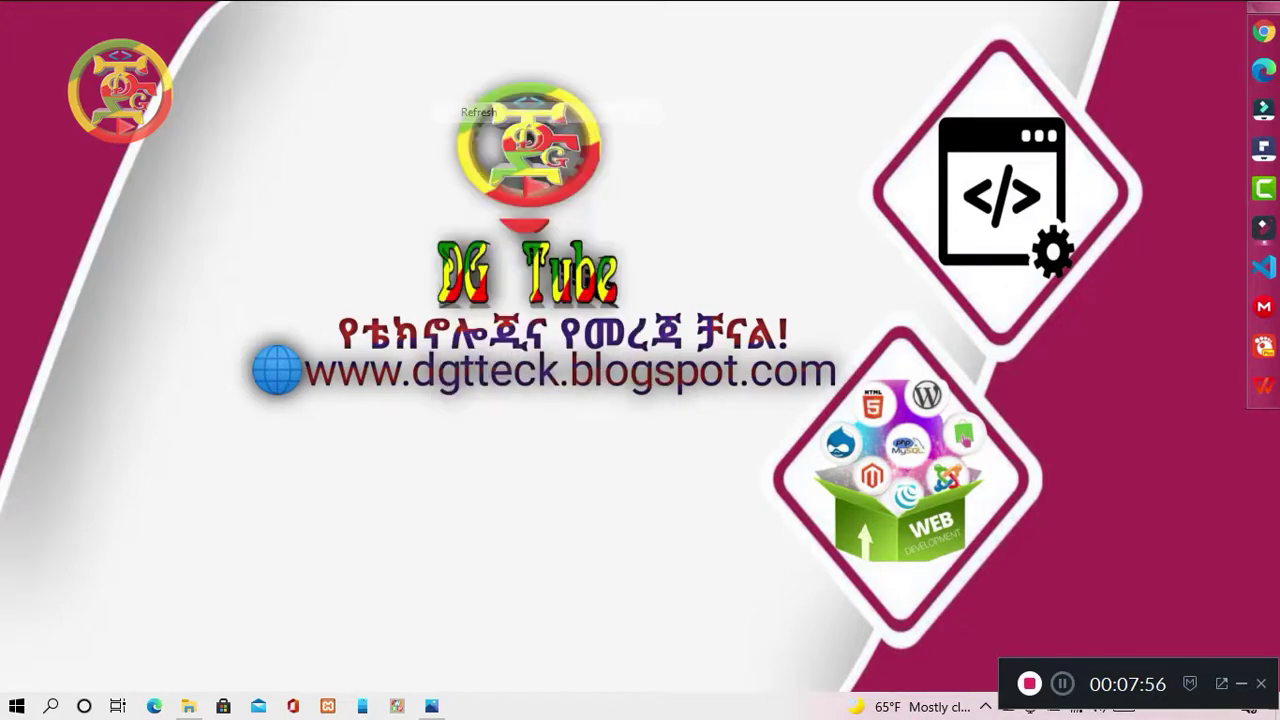
right_click(430, 46)
left_click(478, 101)
right_click(443, 65)
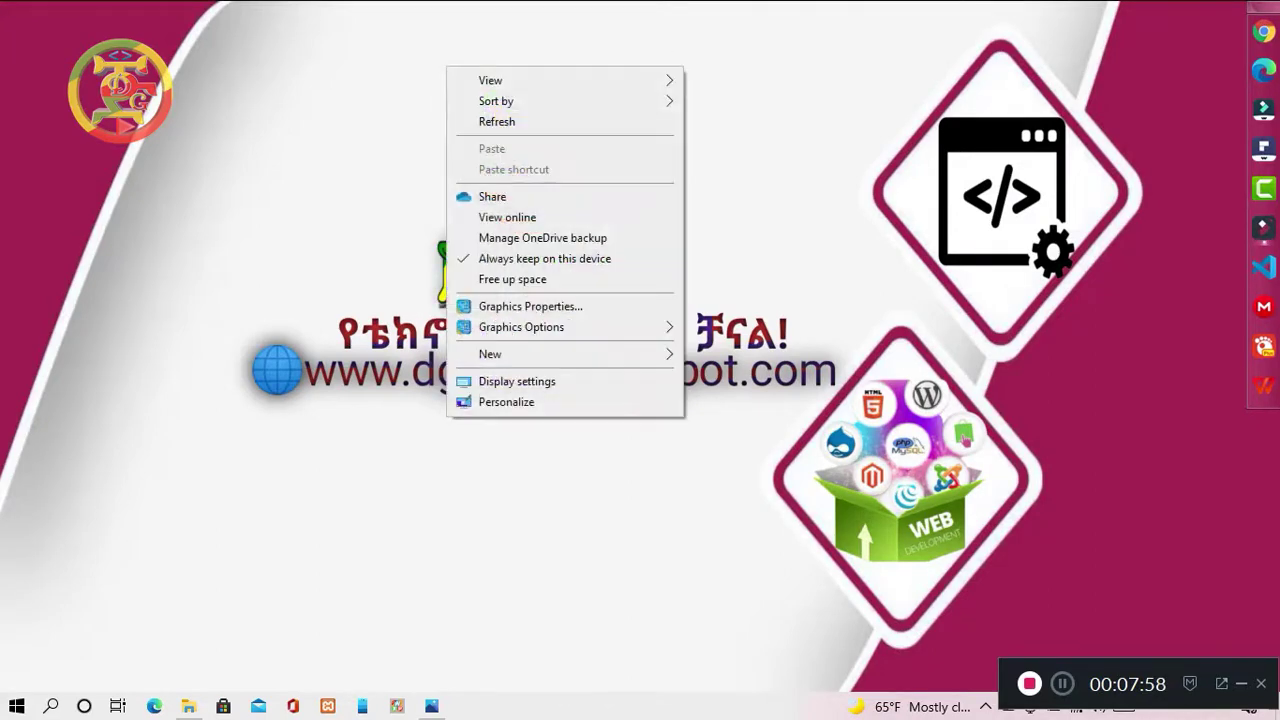
left_click(478, 120)
right_click(466, 63)
left_click(480, 118)
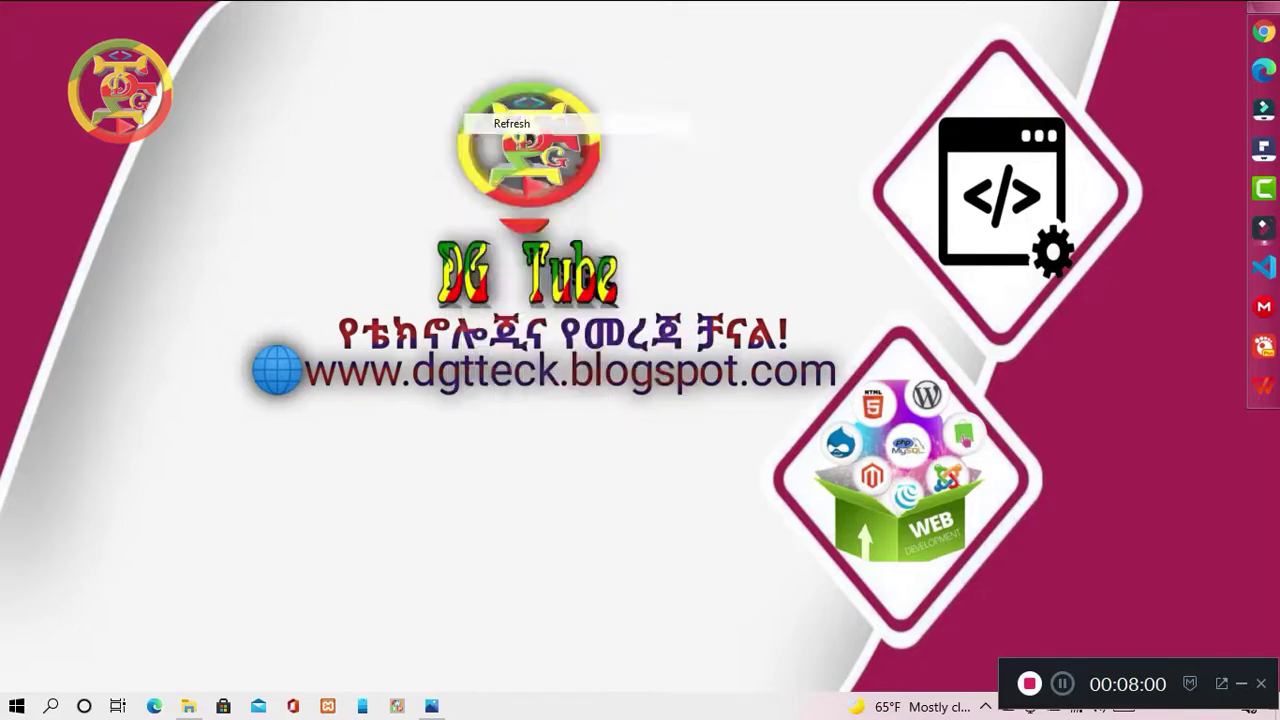
right_click(468, 62)
left_click(480, 117)
right_click(468, 73)
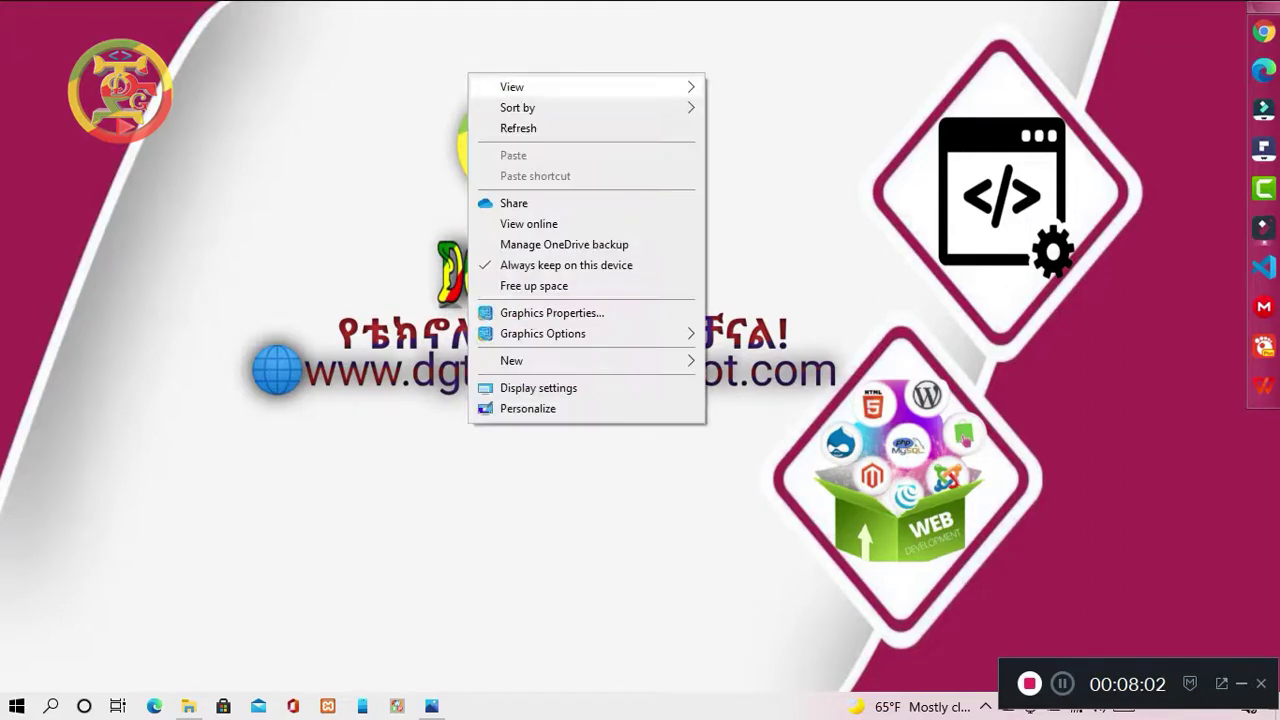
left_click(480, 126)
right_click(446, 25)
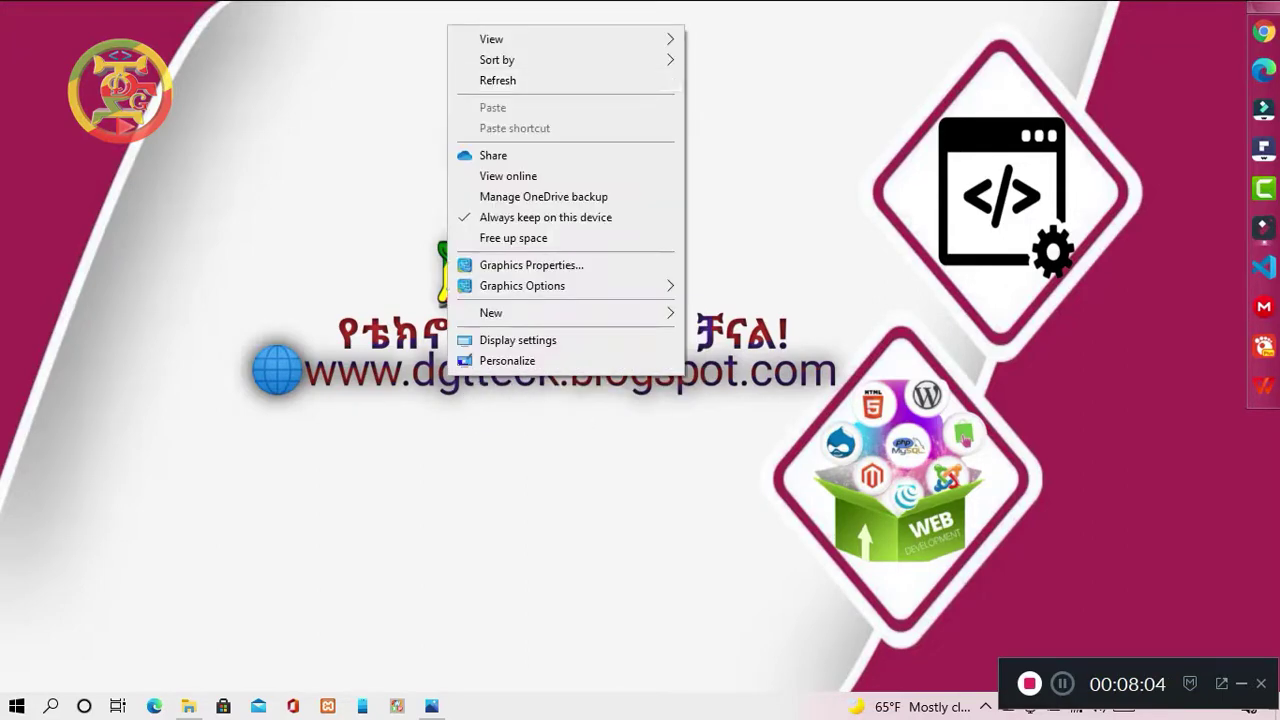
left_click(490, 80)
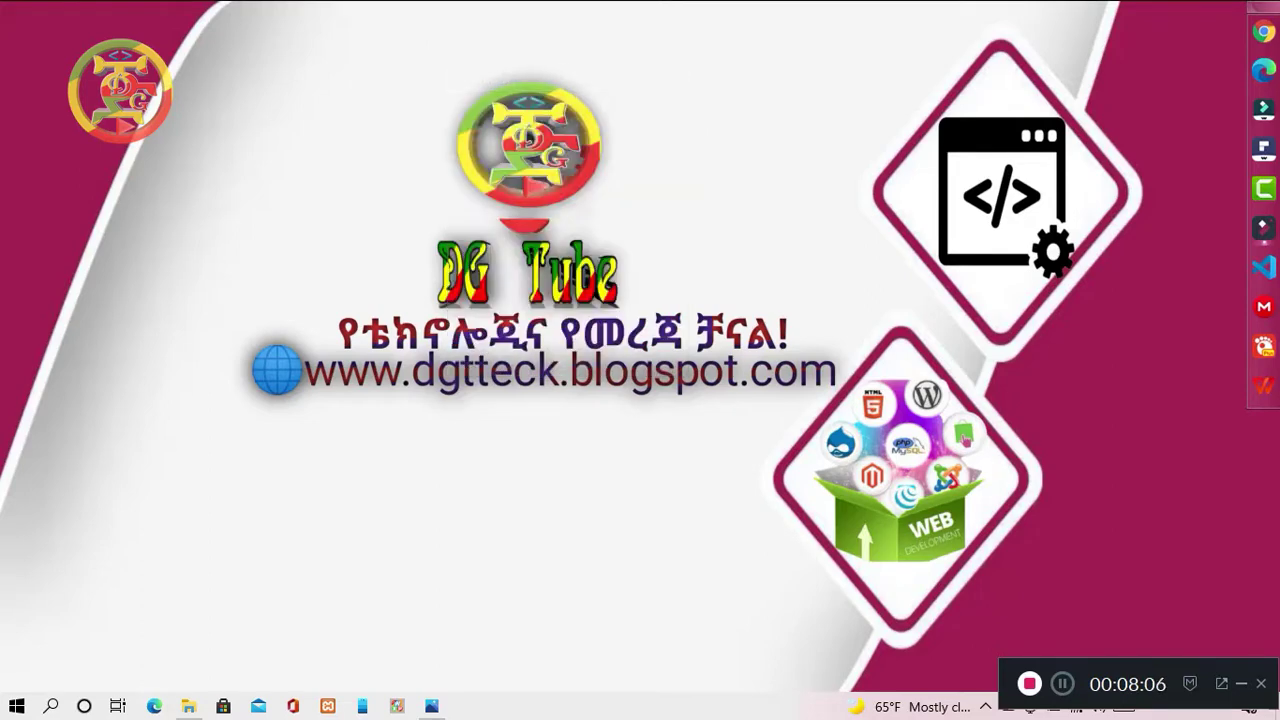
Step: Open This PC's properties from File Explorer and check the System & reserved storage details for drive C:
key("alt+Tab")
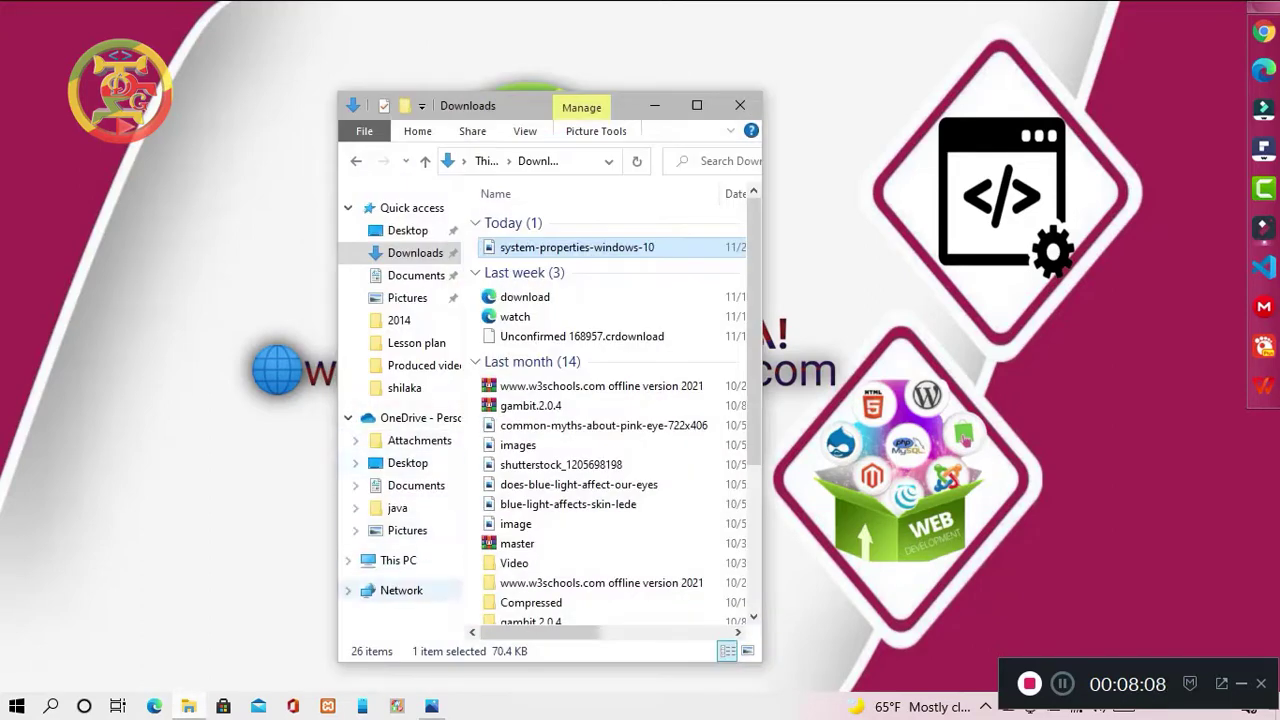
right_click(340, 570)
left_click(400, 541)
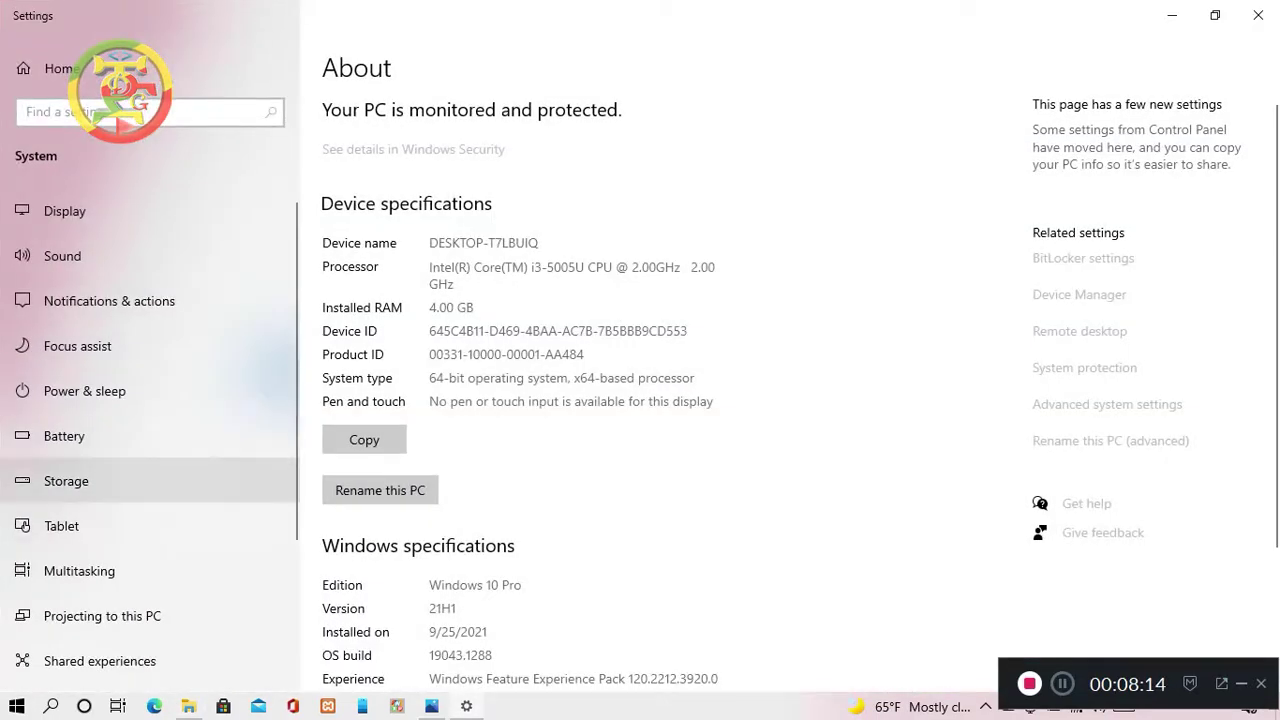
left_click(66, 481)
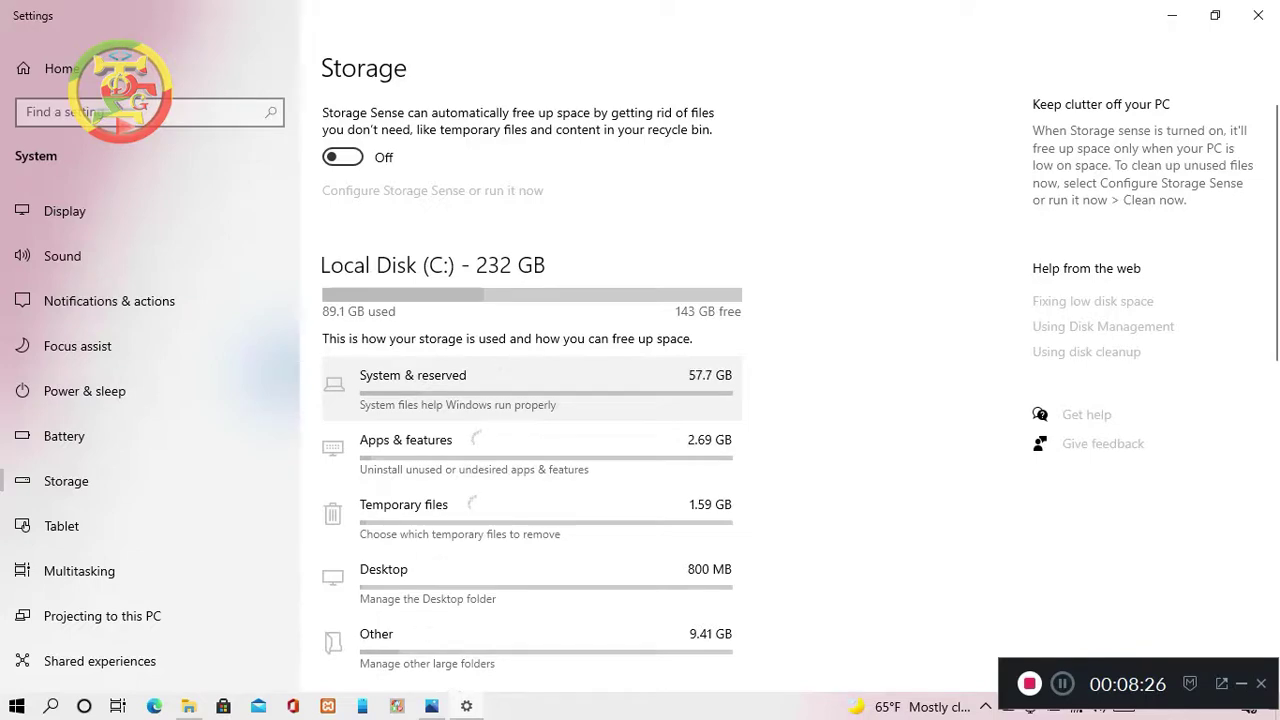
left_click(413, 385)
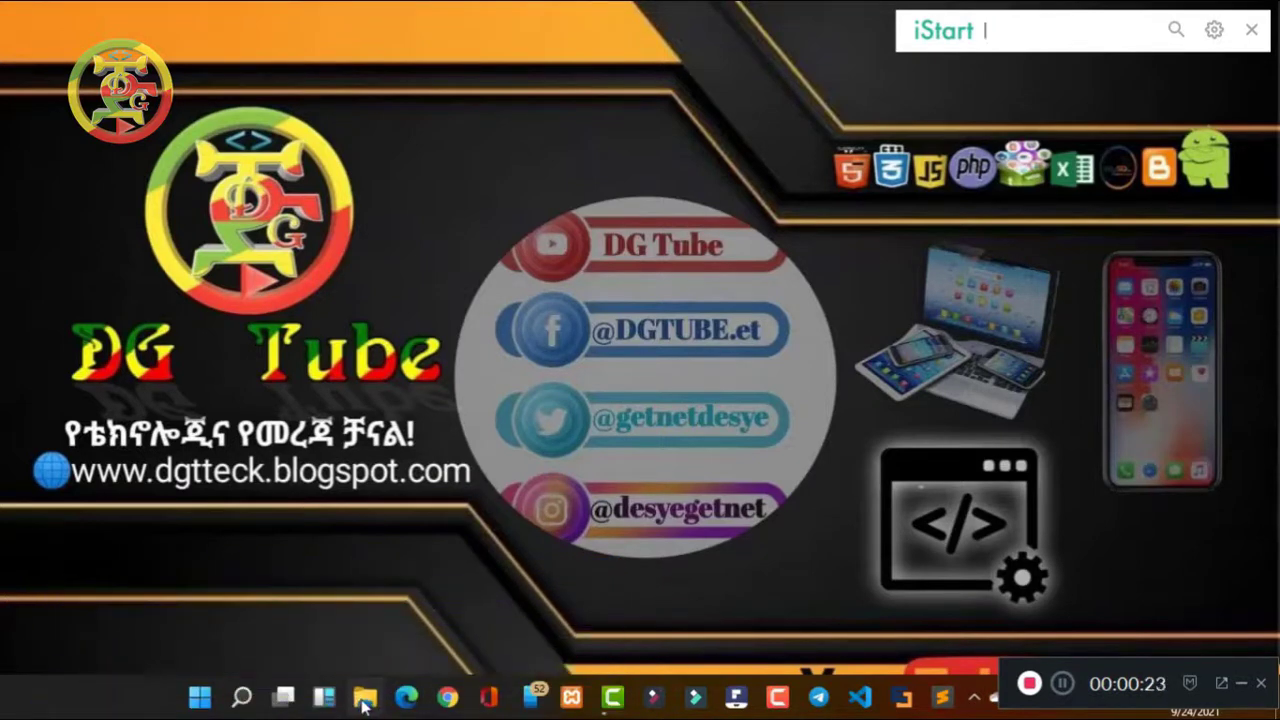
Step: On the Windows 11 desktop, open File Explorer at This PC and bring up the PC's About page in Settings
left_click(363, 703)
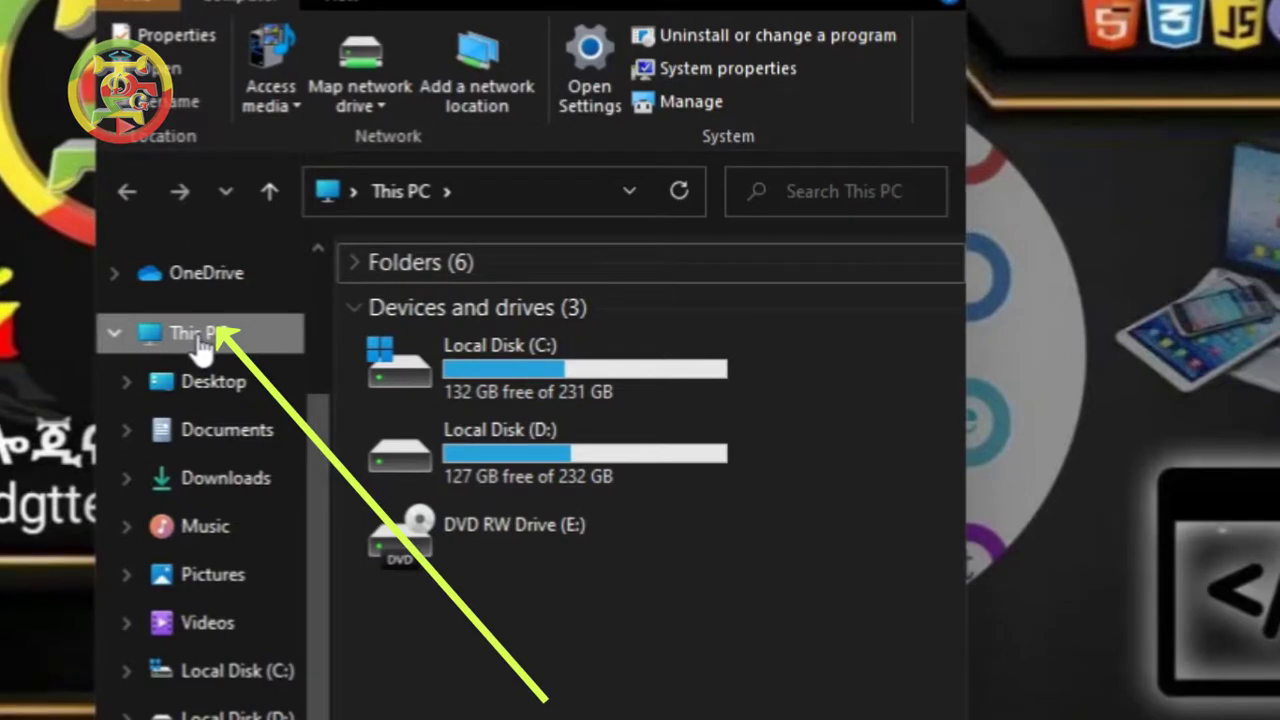
right_click(204, 340)
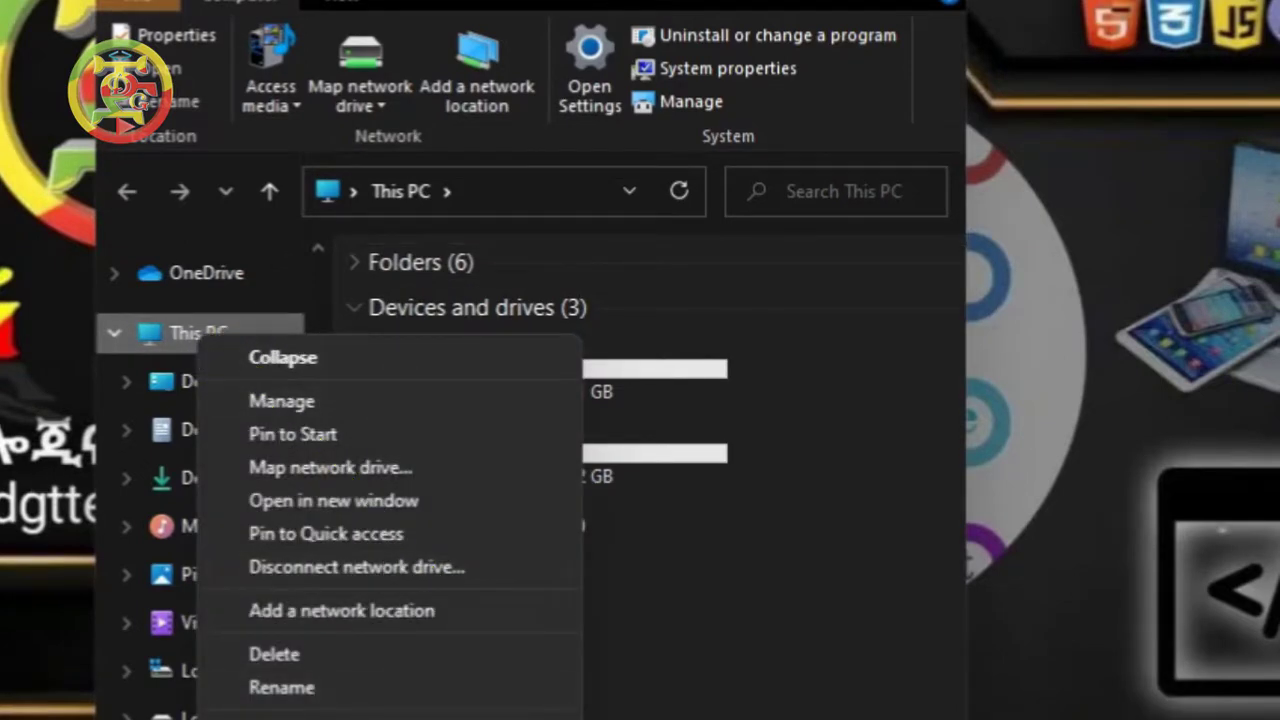
key("Escape")
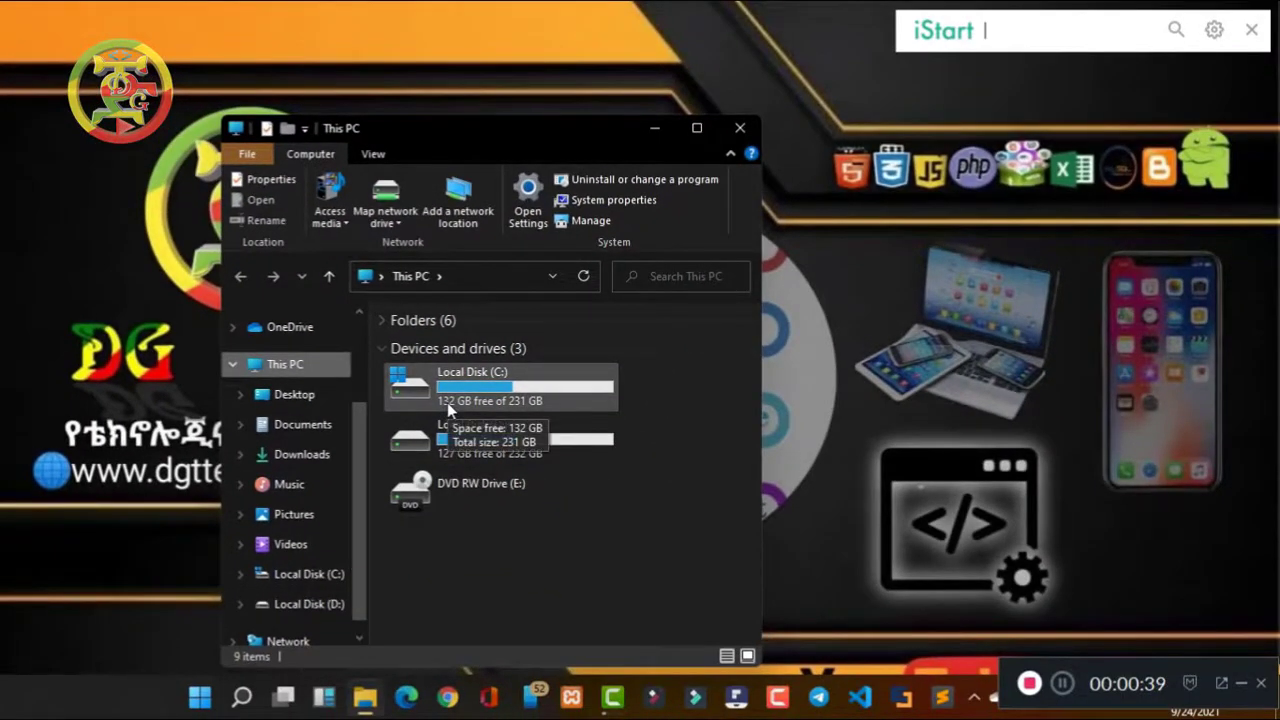
key("super+i")
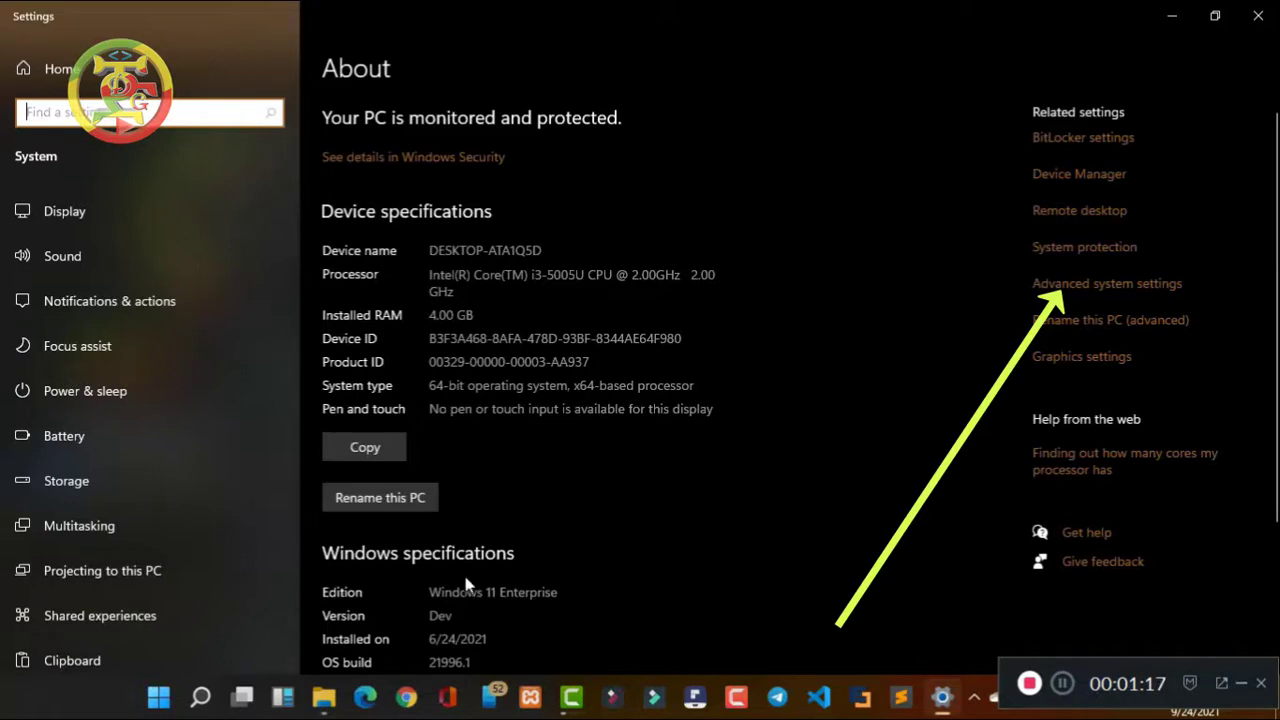
Step: Open the Virtual Memory dialog through the advanced system settings and the advanced performance options
left_click(1112, 285)
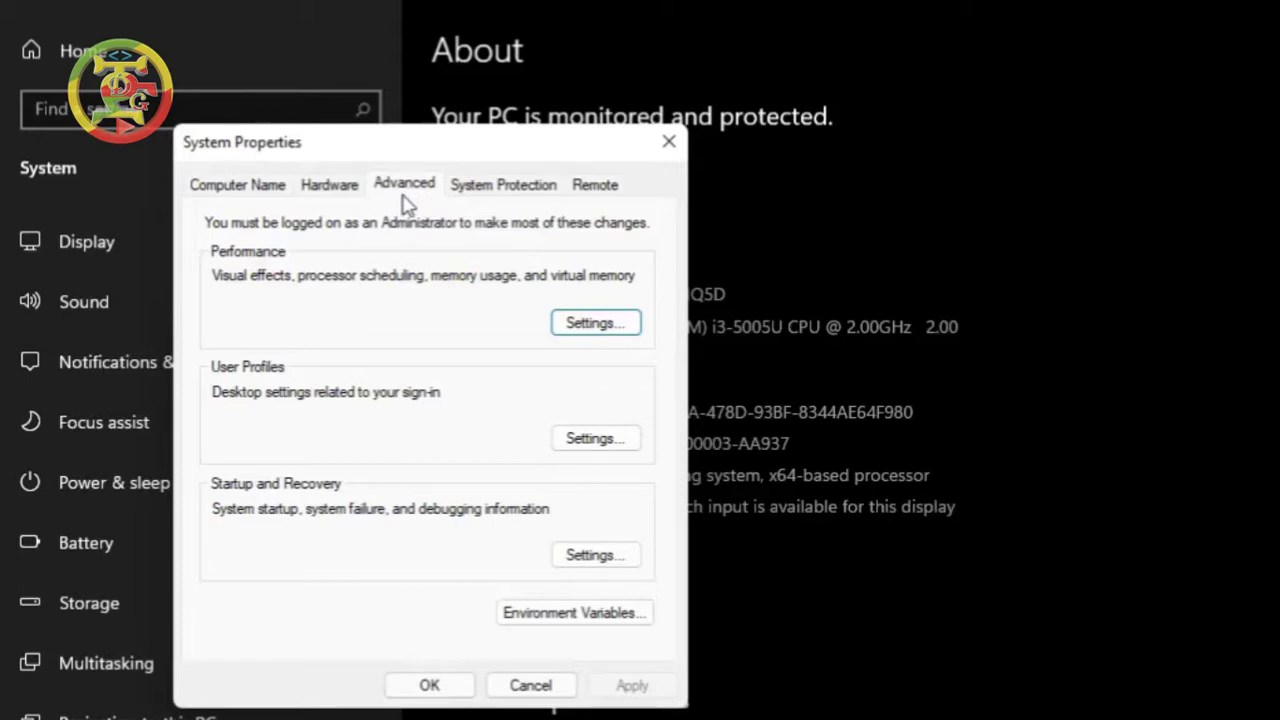
left_click(588, 325)
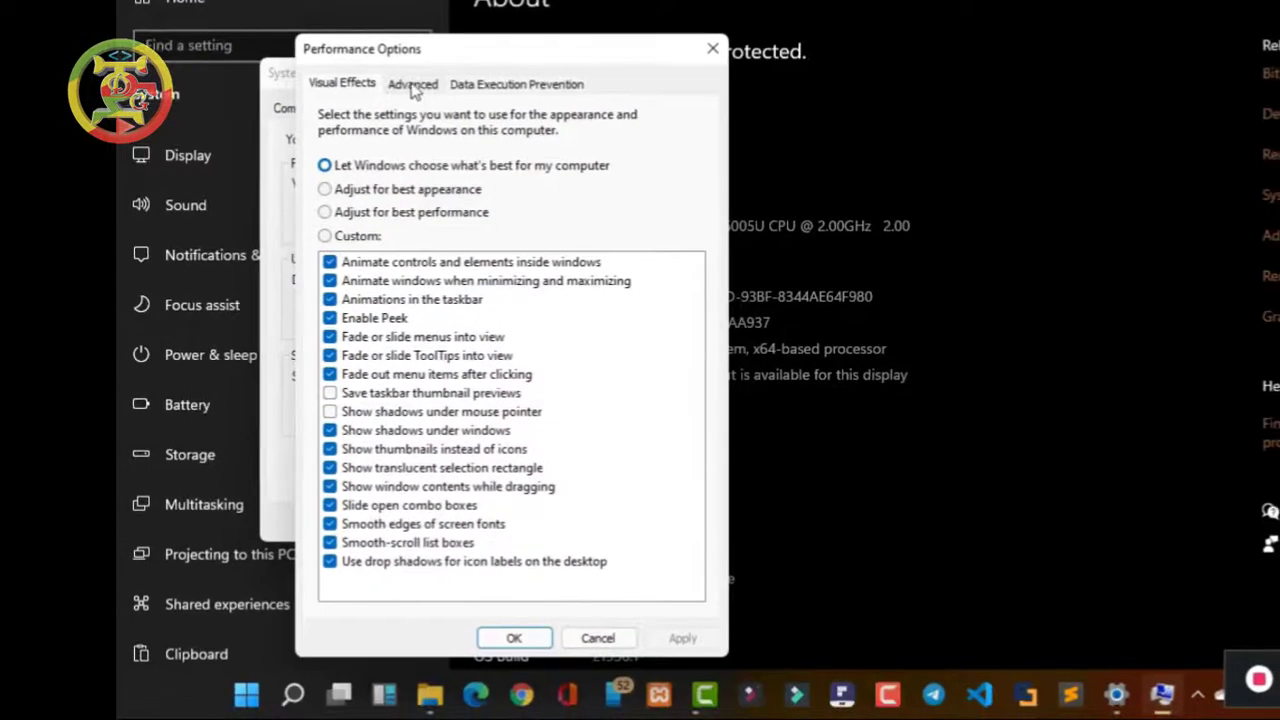
left_click(414, 86)
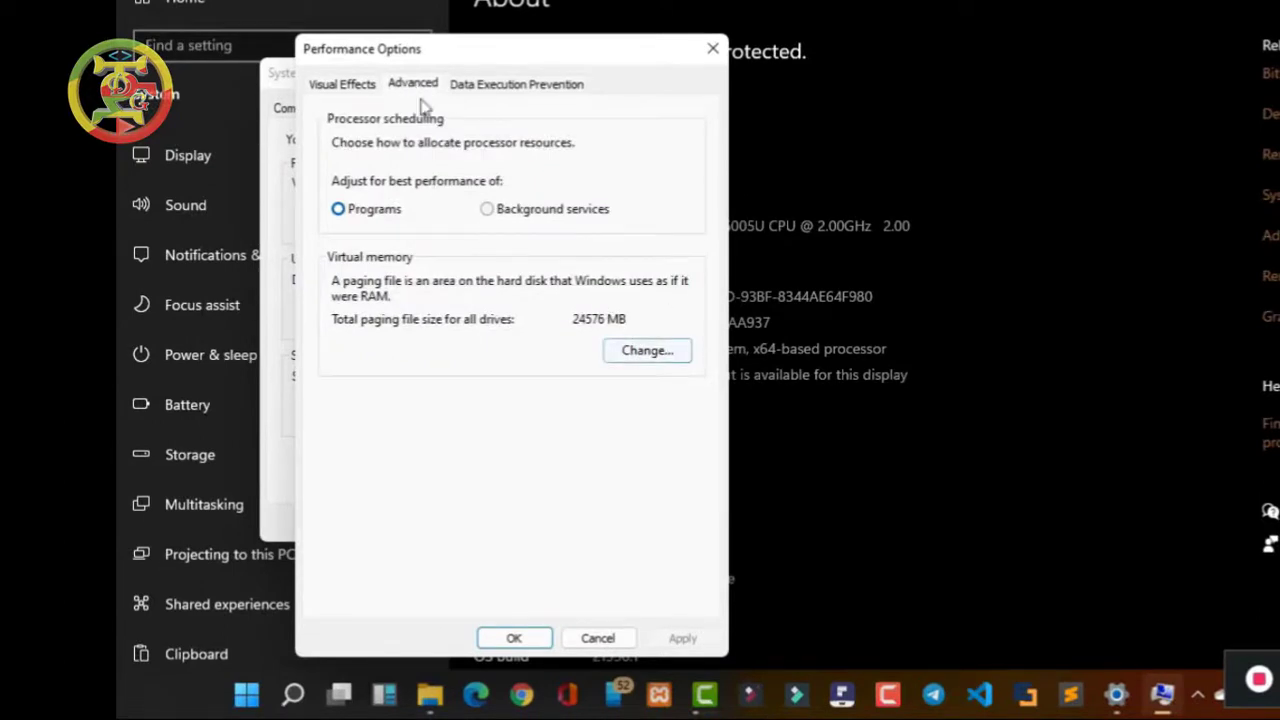
left_click(647, 351)
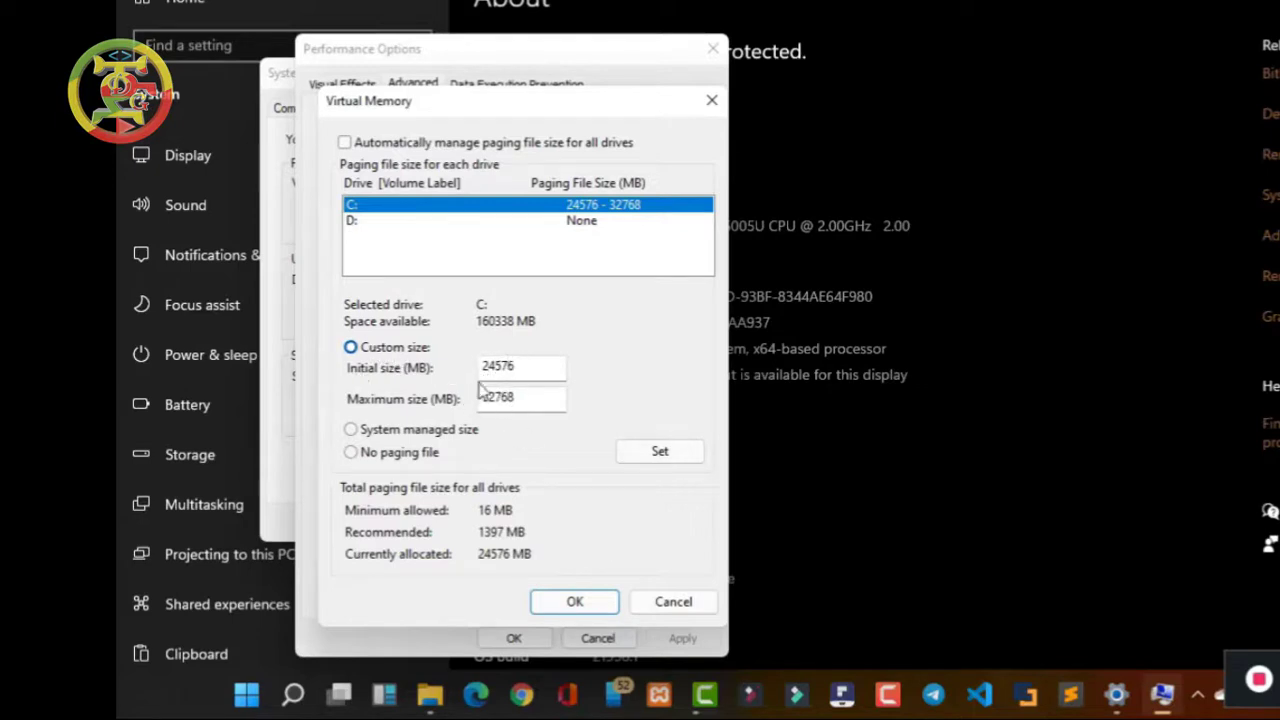
Step: Apply the custom paging file size of 24576 to 32768 MB for drive C: and confirm all open system dialogs
left_click(664, 452)
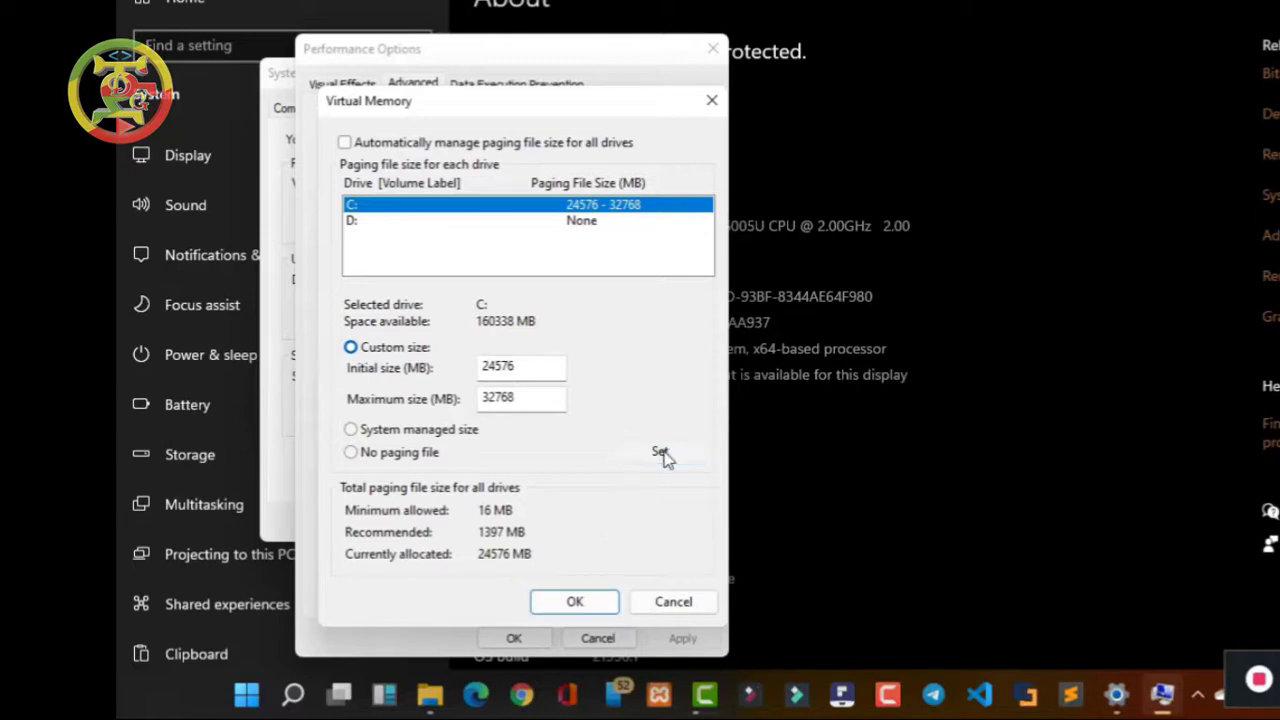
left_click(575, 605)
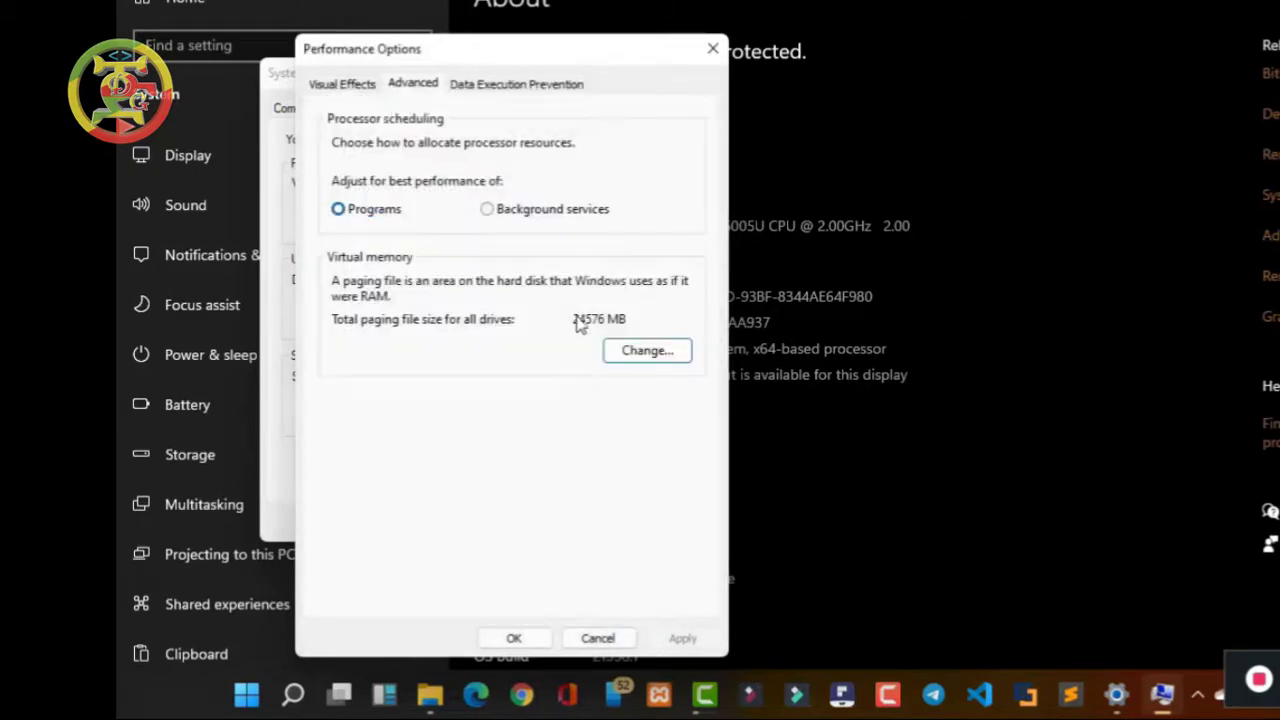
left_click(516, 638)
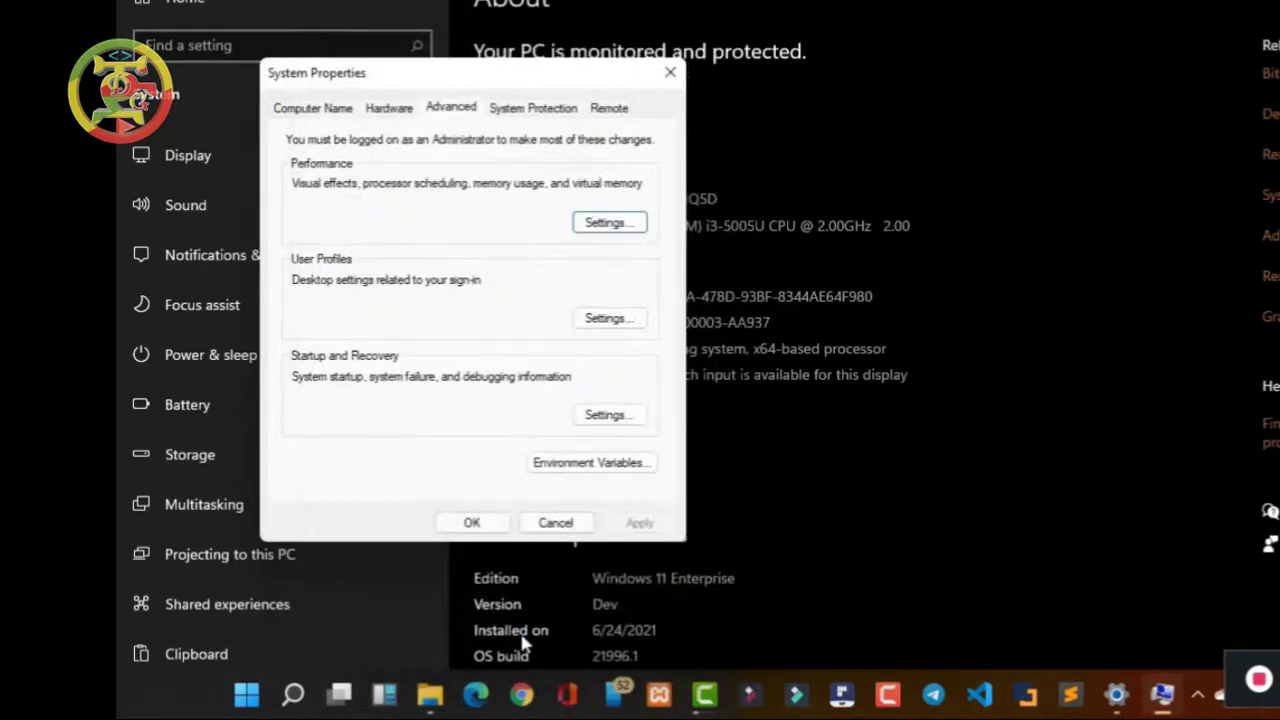
left_click(474, 520)
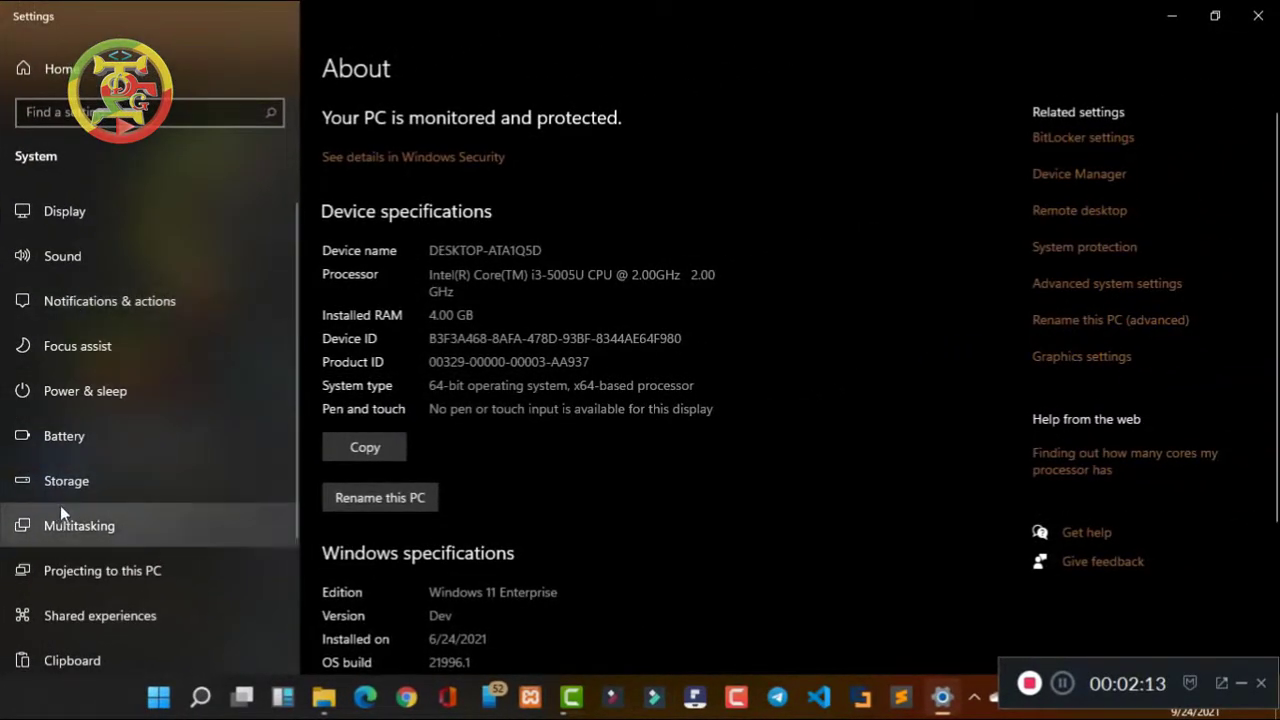
Step: Show all storage categories for drive C: and examine the virtual memory usage under System & reserved
left_click(65, 487)
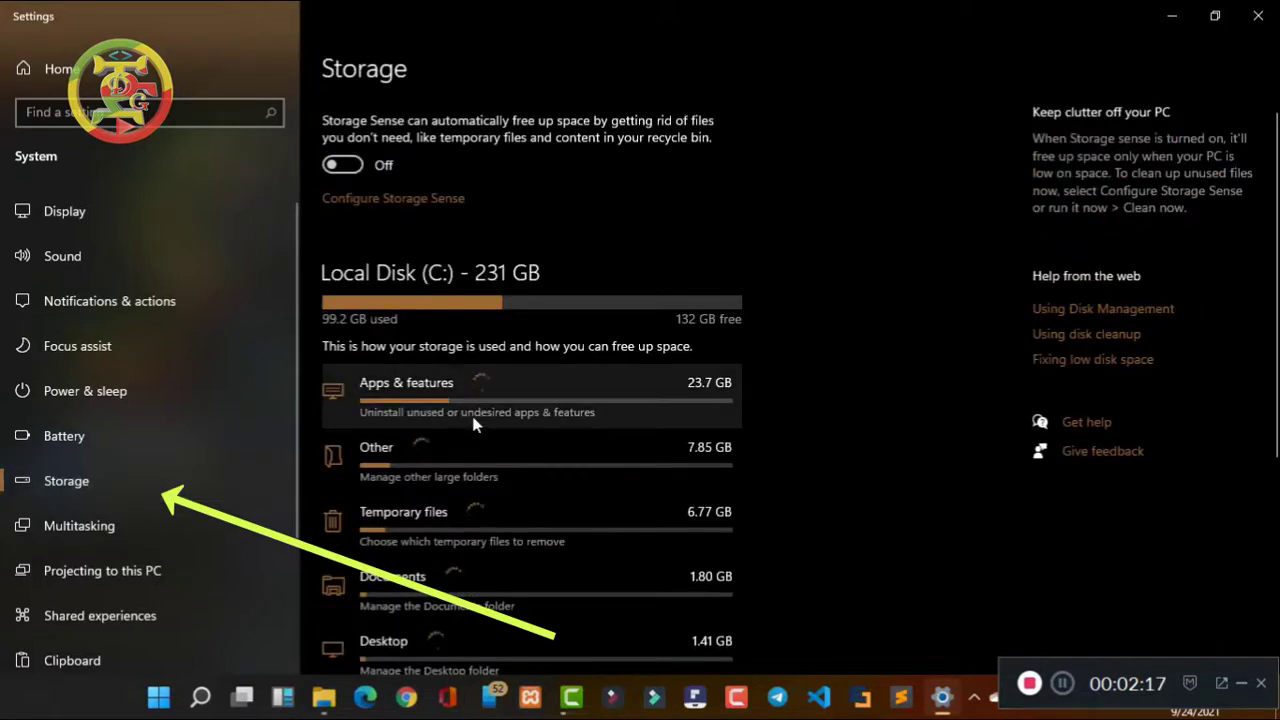
scroll(473, 421, "down", 2)
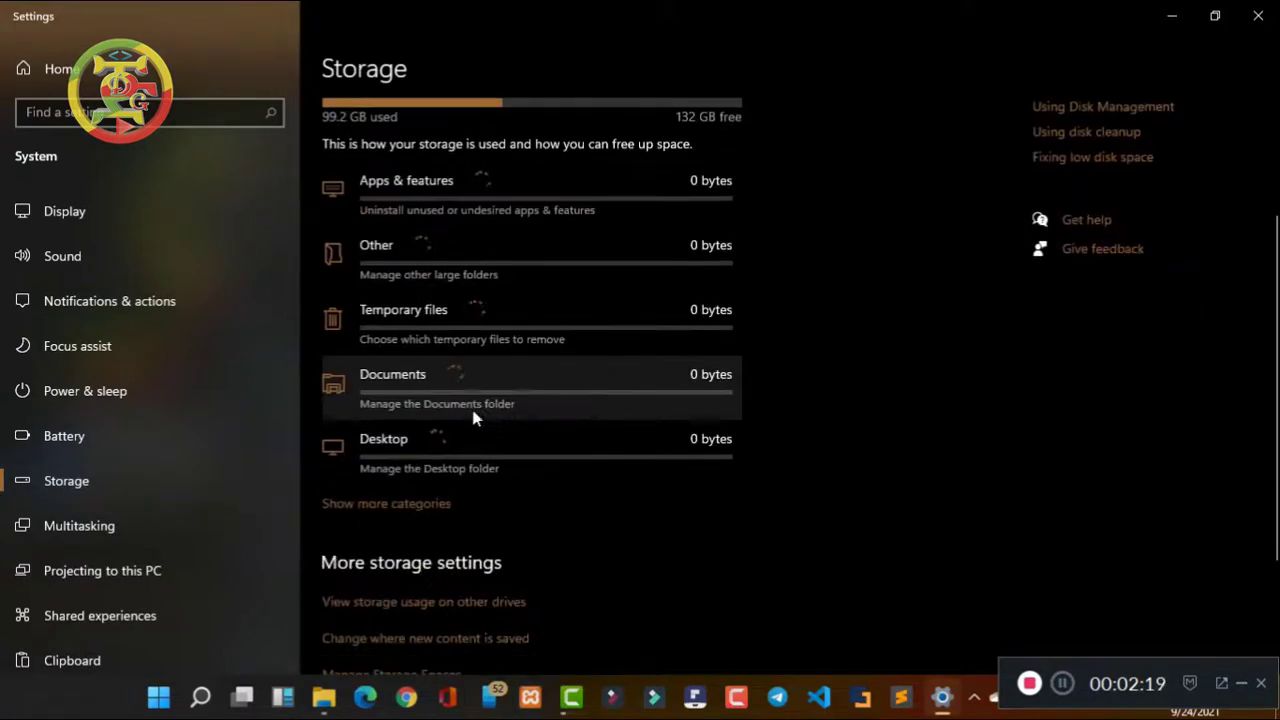
left_click(365, 510)
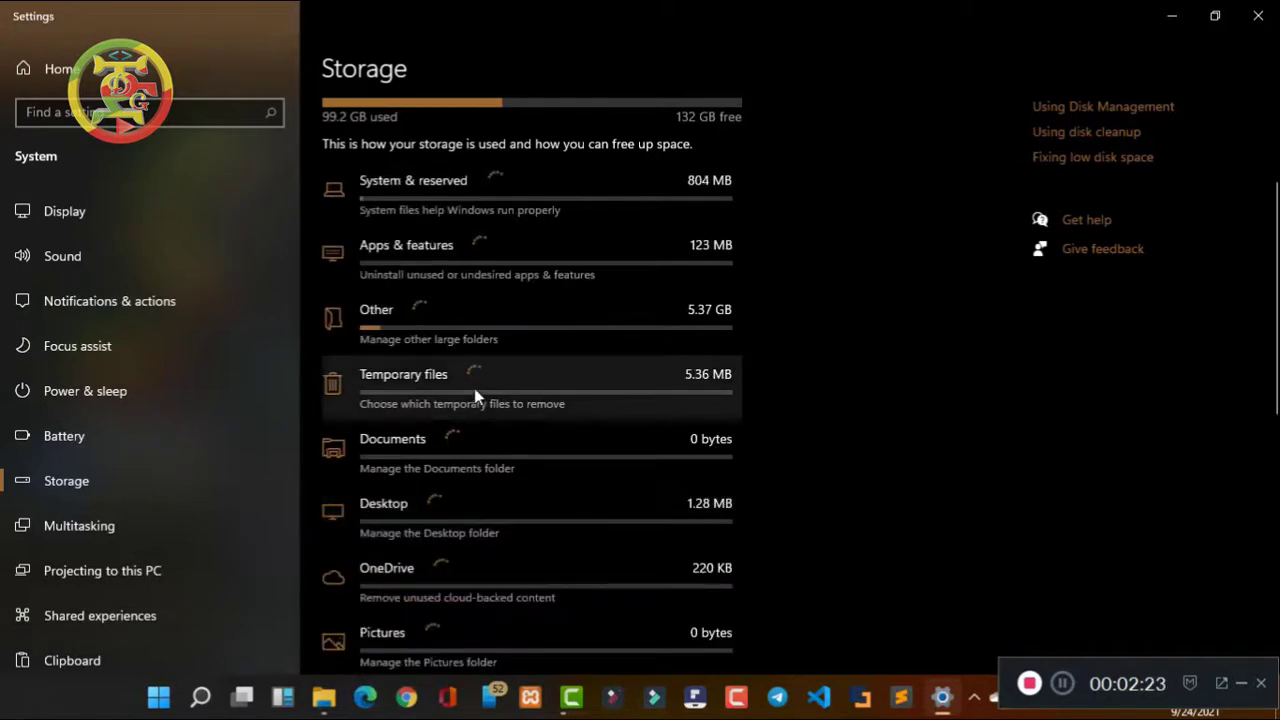
left_click(412, 201)
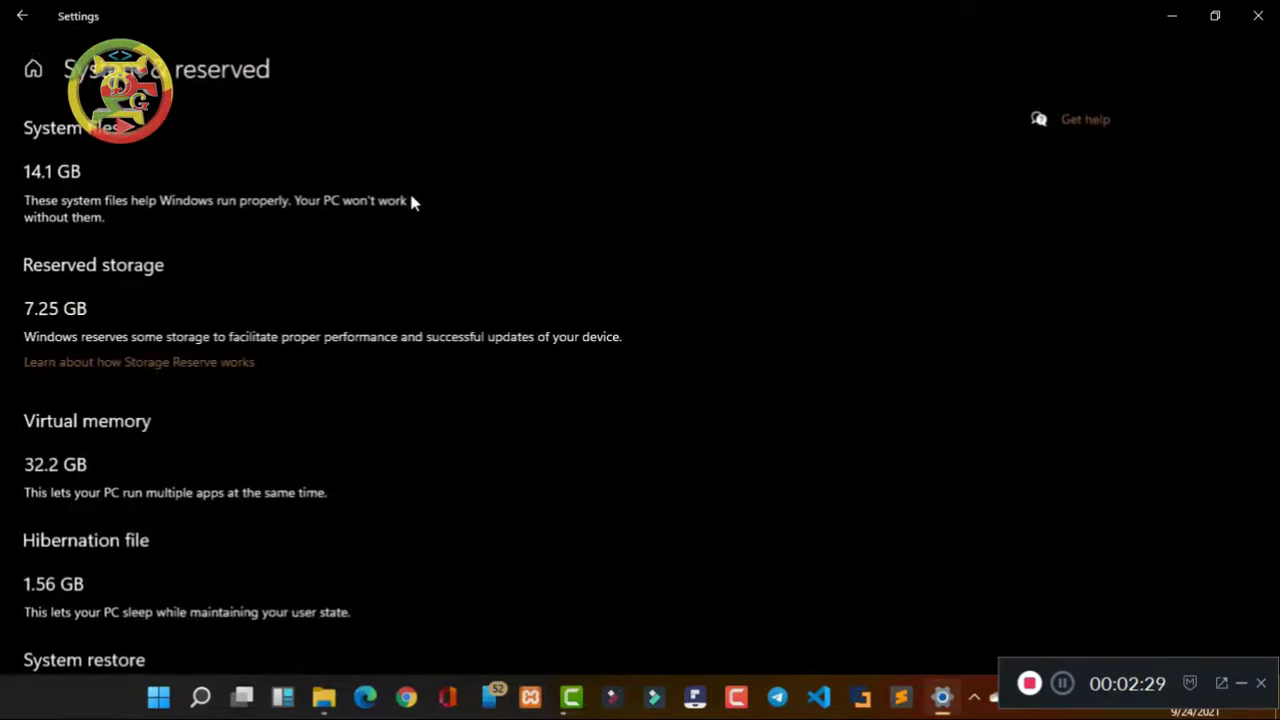